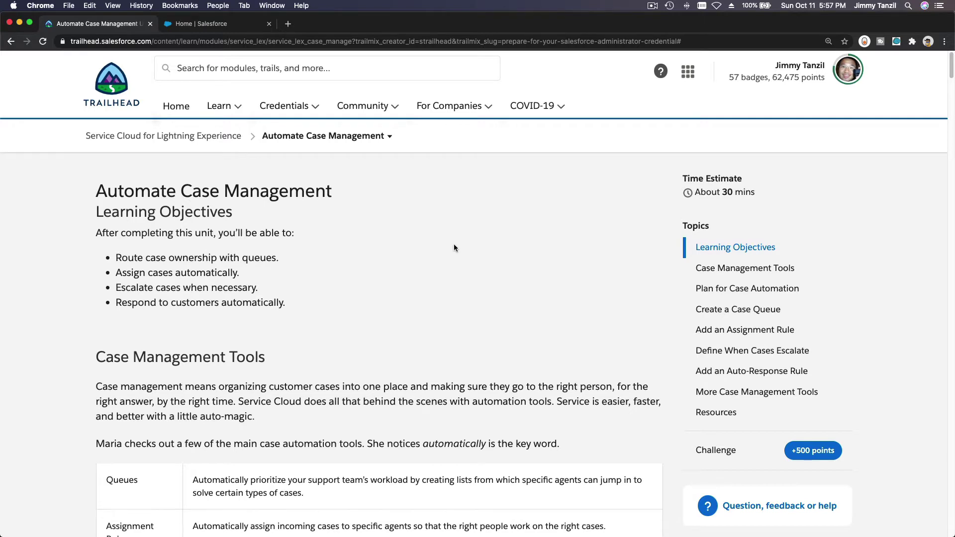
Step: Read the Case Management Tools table covering queues, assignment rules, escalation rules and auto-response rules
{"action": "scroll", "coordinate": [454, 247], "scroll_direction": "down", "scroll_amount": 5}
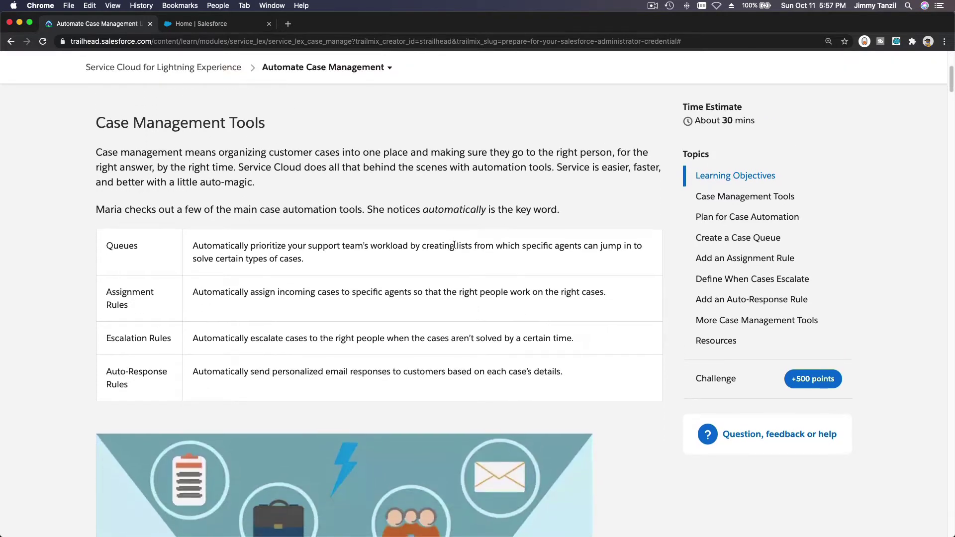
{"action": "scroll", "coordinate": [454, 246], "scroll_direction": "down", "scroll_amount": 1}
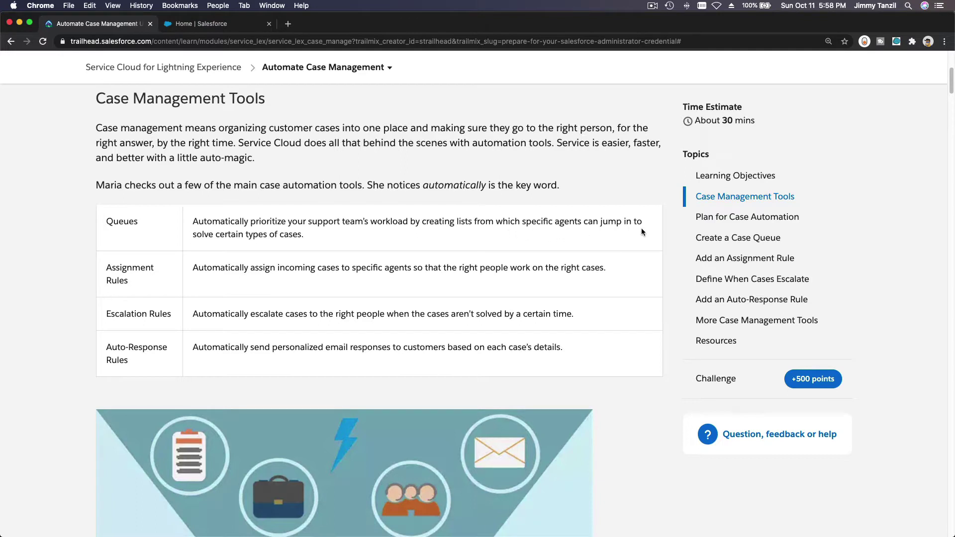
{"action": "double_click", "coordinate": [222, 236]}
{"action": "double_click", "coordinate": [256, 233]}
{"action": "left_click", "coordinate": [309, 234]}
{"action": "scroll", "coordinate": [141, 215], "scroll_direction": "down", "scroll_amount": 2}
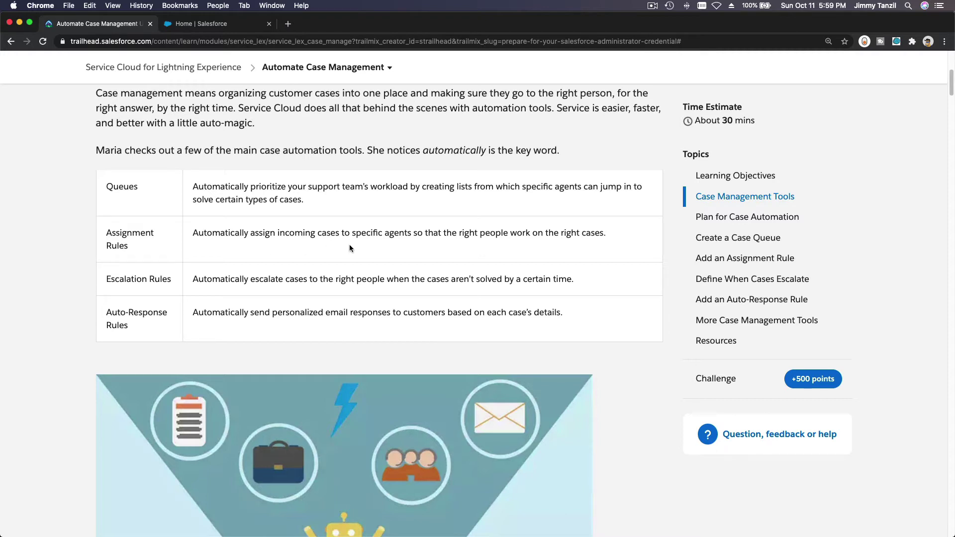
{"action": "double_click", "coordinate": [402, 232]}
{"action": "left_click", "coordinate": [500, 245]}
{"action": "left_click_drag", "start_coordinate": [516, 279], "coordinate": [575, 280]}
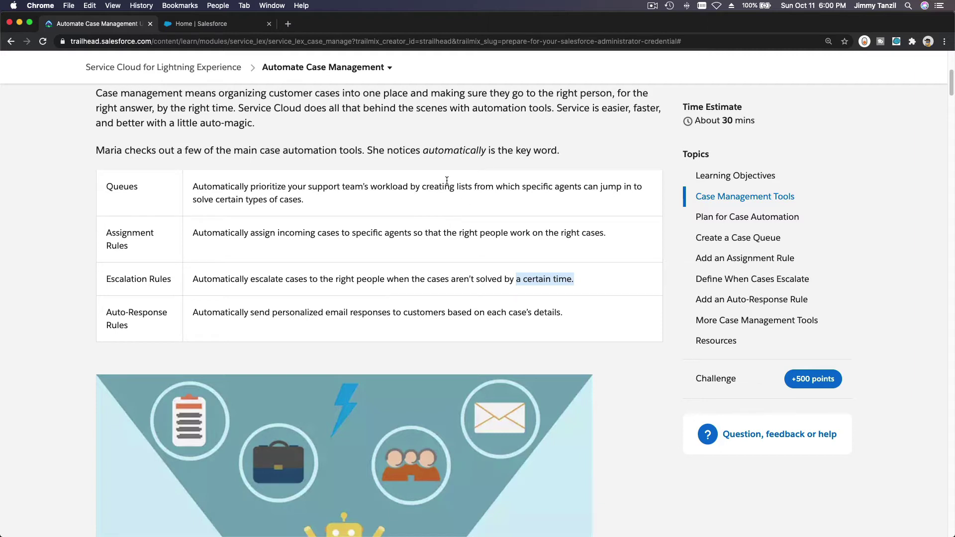
{"action": "triple_click", "coordinate": [145, 322]}
{"action": "left_click", "coordinate": [221, 322]}
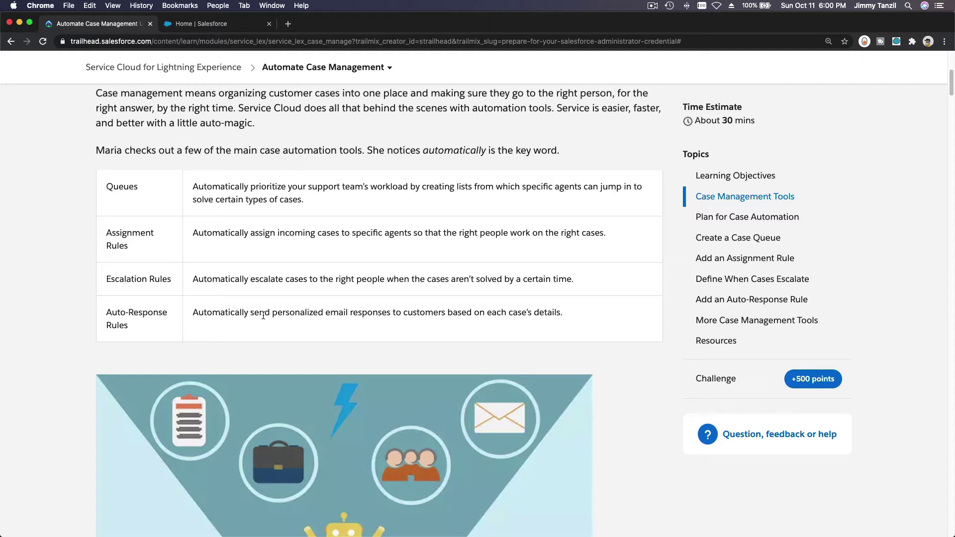
Step: Examine the Plan for Case Automation rows on agents working as a team and support team structure, and their matching tools
{"action": "scroll", "coordinate": [646, 253], "scroll_direction": "down", "scroll_amount": 5}
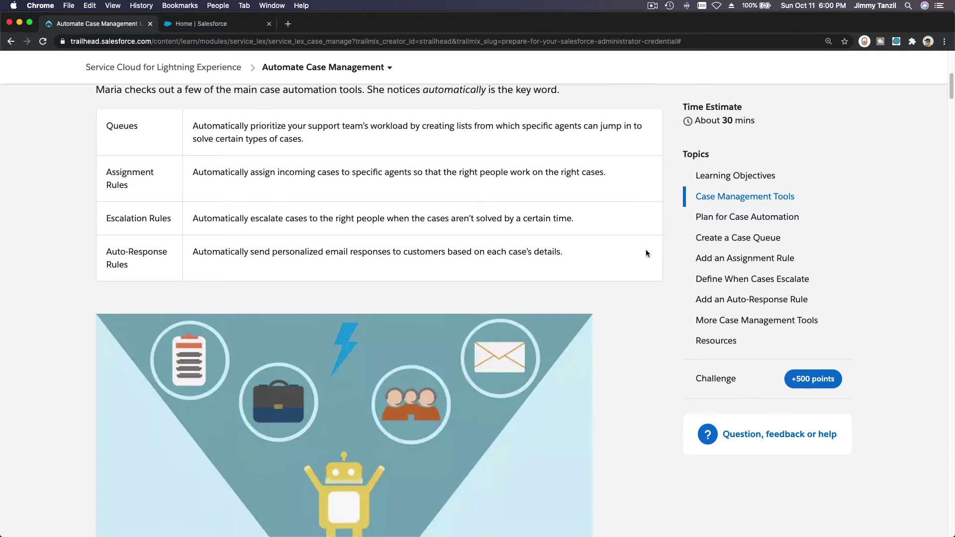
{"action": "scroll", "coordinate": [646, 253], "scroll_direction": "down", "scroll_amount": 7}
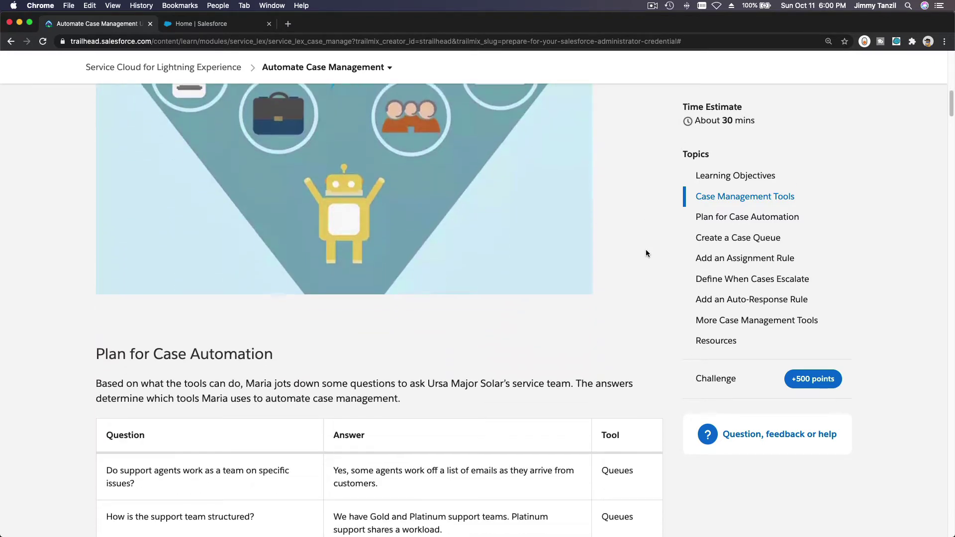
{"action": "scroll", "coordinate": [645, 253], "scroll_direction": "down", "scroll_amount": 1}
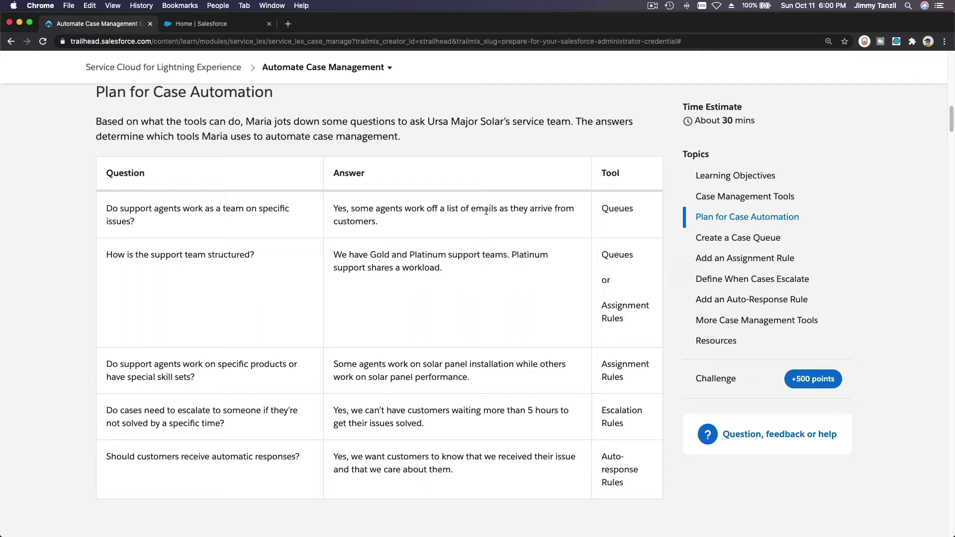
{"action": "double_click", "coordinate": [616, 208]}
{"action": "left_click", "coordinate": [536, 227]}
{"action": "scroll", "coordinate": [409, 283], "scroll_direction": "down", "scroll_amount": 2}
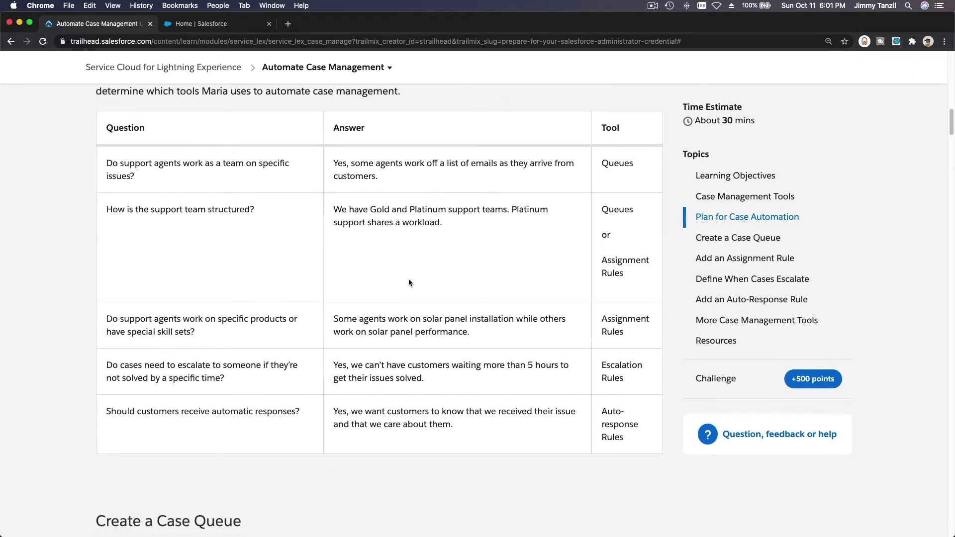
{"action": "double_click", "coordinate": [378, 209]}
{"action": "double_click", "coordinate": [426, 210]}
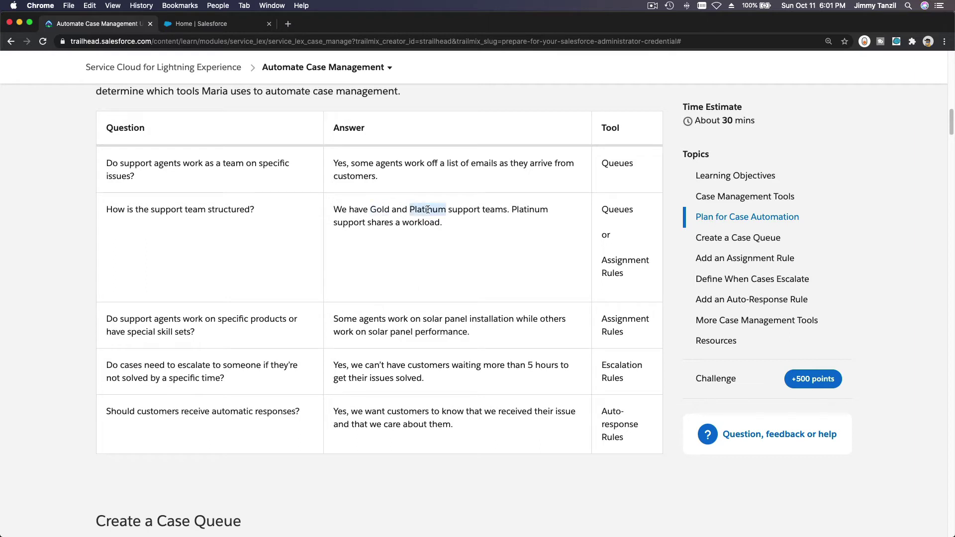
{"action": "left_click", "coordinate": [512, 207]}
{"action": "double_click", "coordinate": [618, 209]}
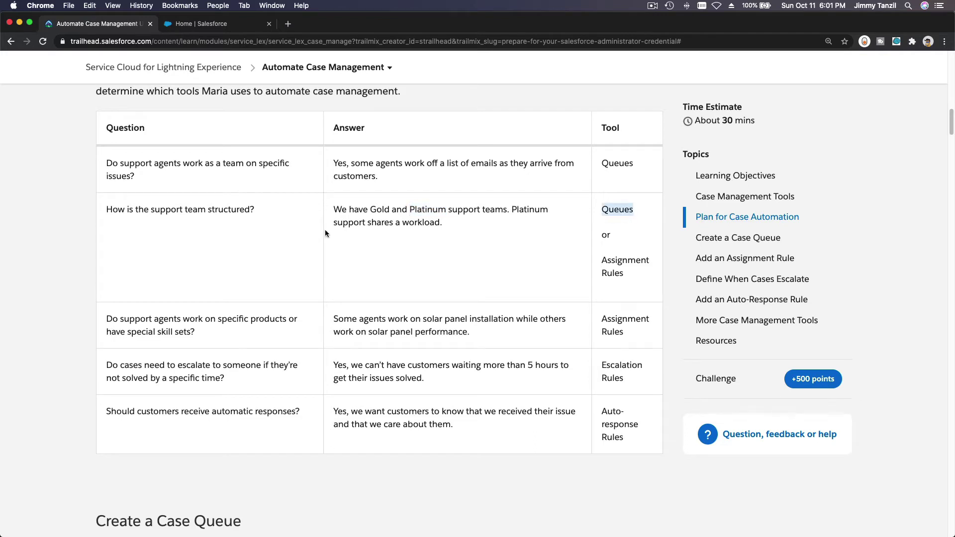
{"action": "double_click", "coordinate": [380, 210]}
{"action": "double_click", "coordinate": [605, 209]}
{"action": "double_click", "coordinate": [427, 210]}
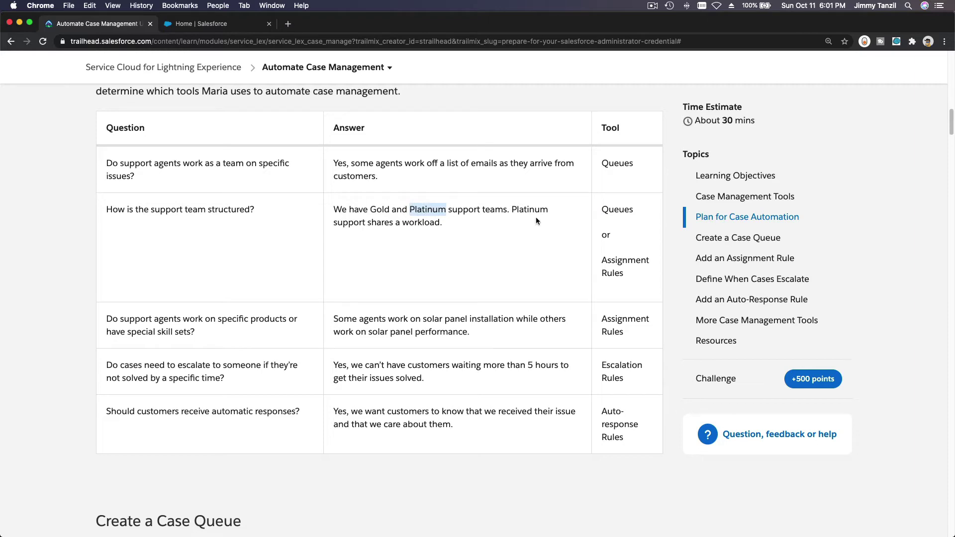
{"action": "double_click", "coordinate": [617, 208]}
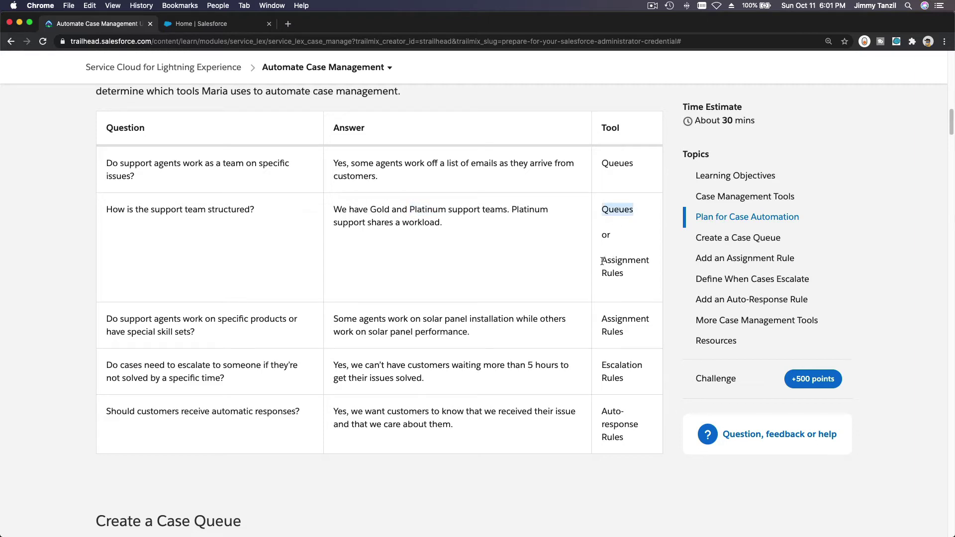
{"action": "left_click_drag", "start_coordinate": [603, 261], "coordinate": [622, 272]}
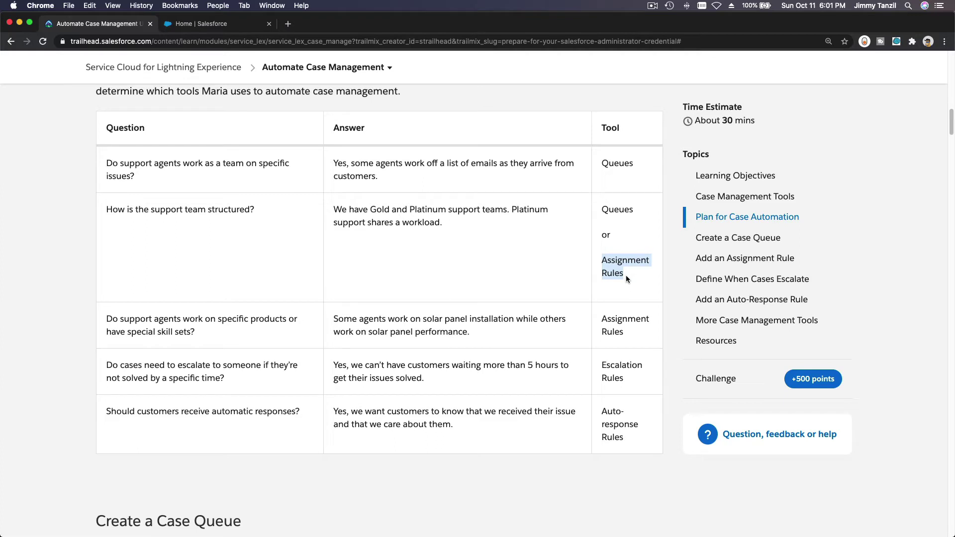
{"action": "double_click", "coordinate": [420, 210]}
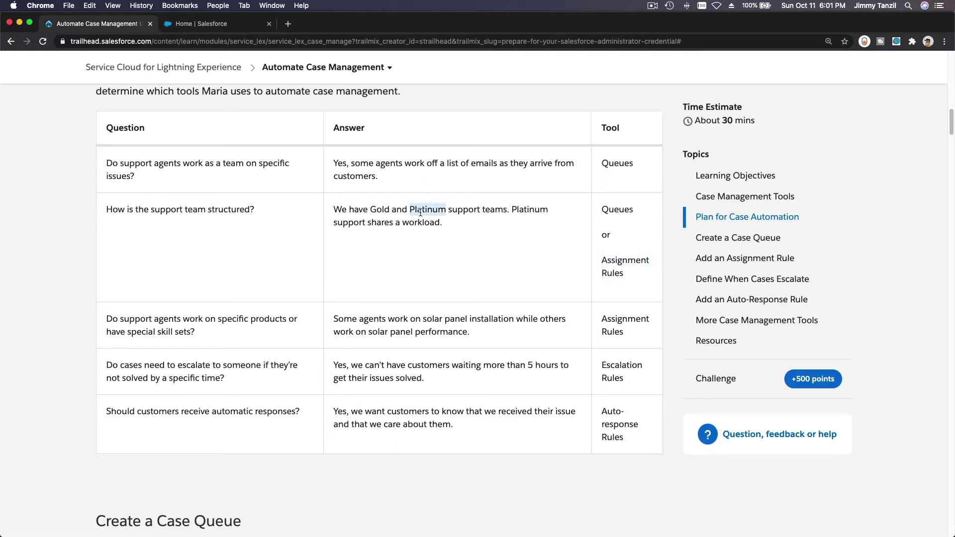
{"action": "left_click", "coordinate": [455, 256]}
Step: Examine the planning table row on agents who work on specific products or have special skill sets
{"action": "scroll", "coordinate": [451, 246], "scroll_direction": "down", "scroll_amount": 5}
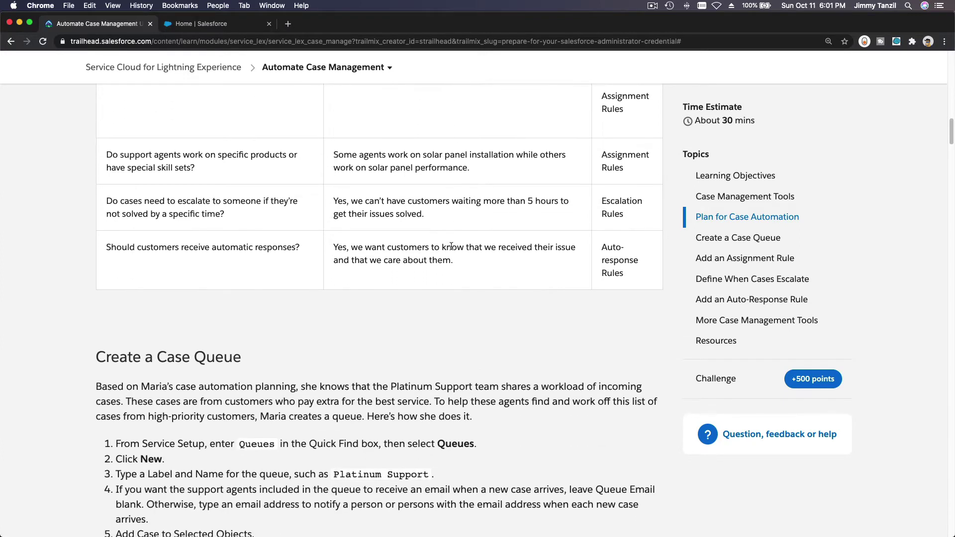
{"action": "triple_click", "coordinate": [195, 155]}
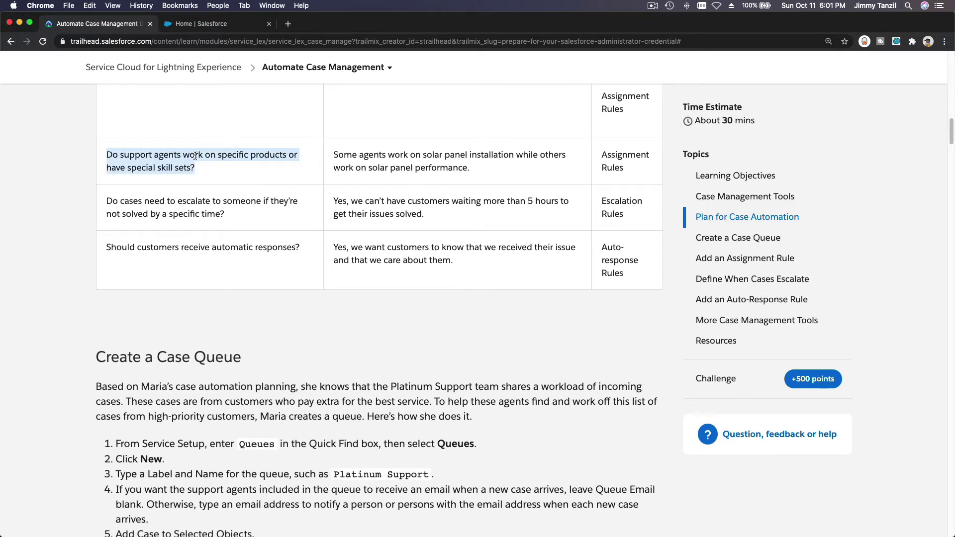
{"action": "left_click", "coordinate": [258, 162]}
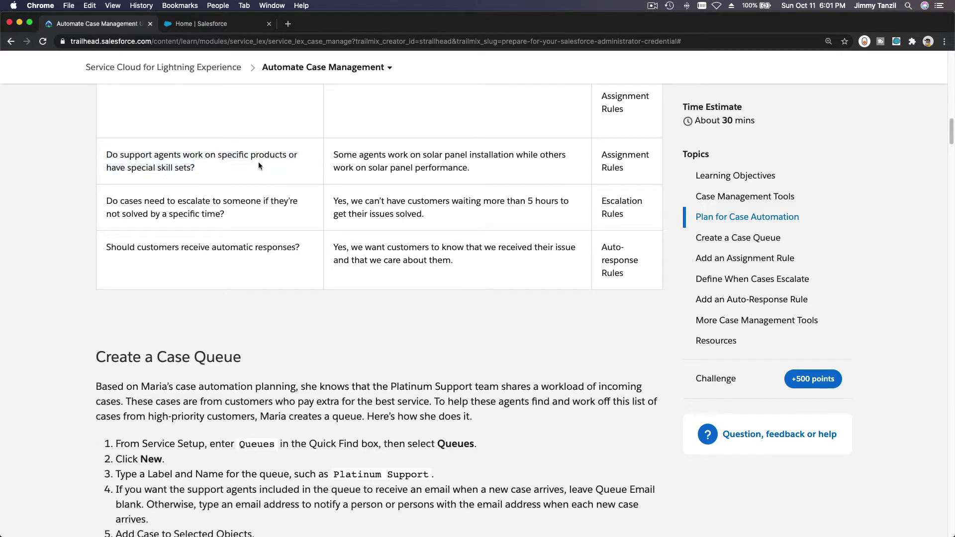
{"action": "left_click_drag", "start_coordinate": [200, 167], "coordinate": [106, 155]}
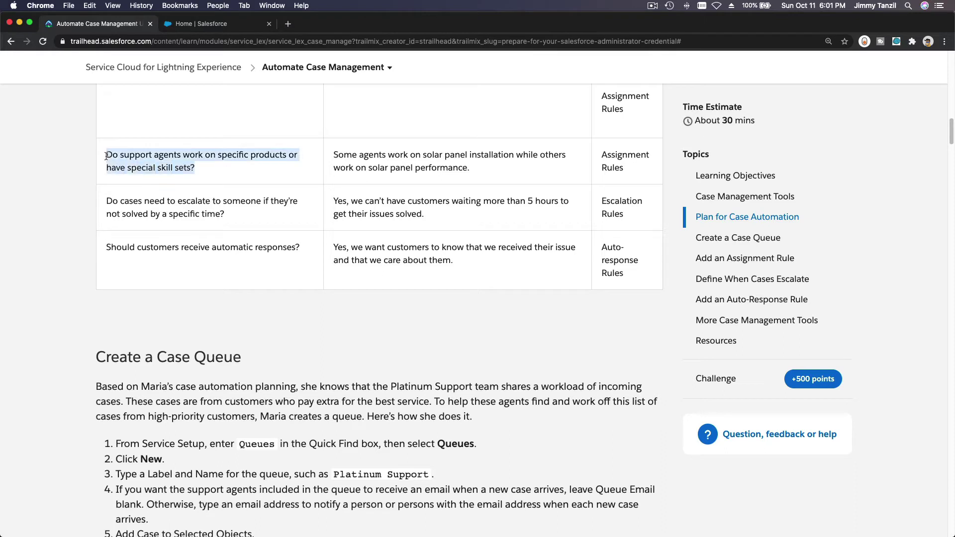
{"action": "left_click", "coordinate": [192, 164]}
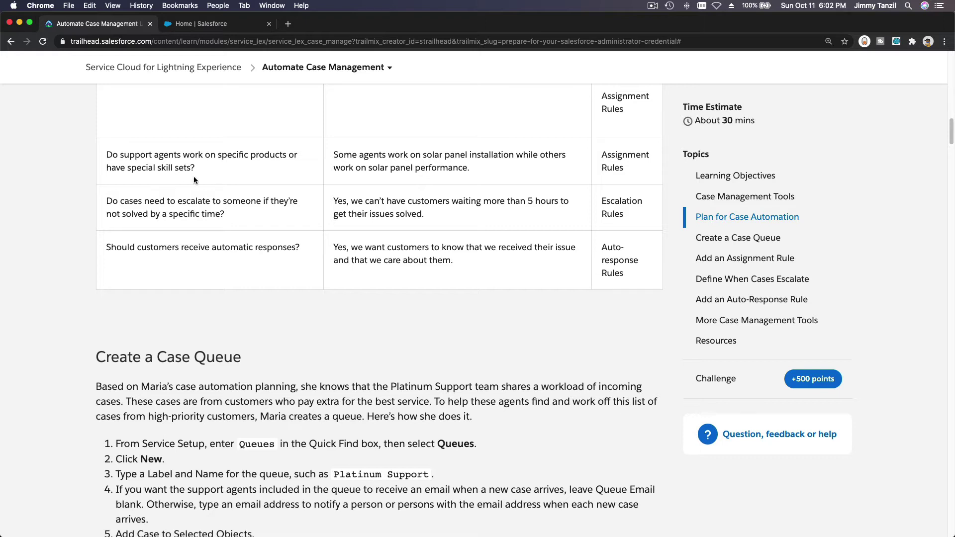
{"action": "double_click", "coordinate": [180, 169]}
{"action": "left_click", "coordinate": [193, 199]}
{"action": "scroll", "coordinate": [193, 200], "scroll_direction": "down", "scroll_amount": 1}
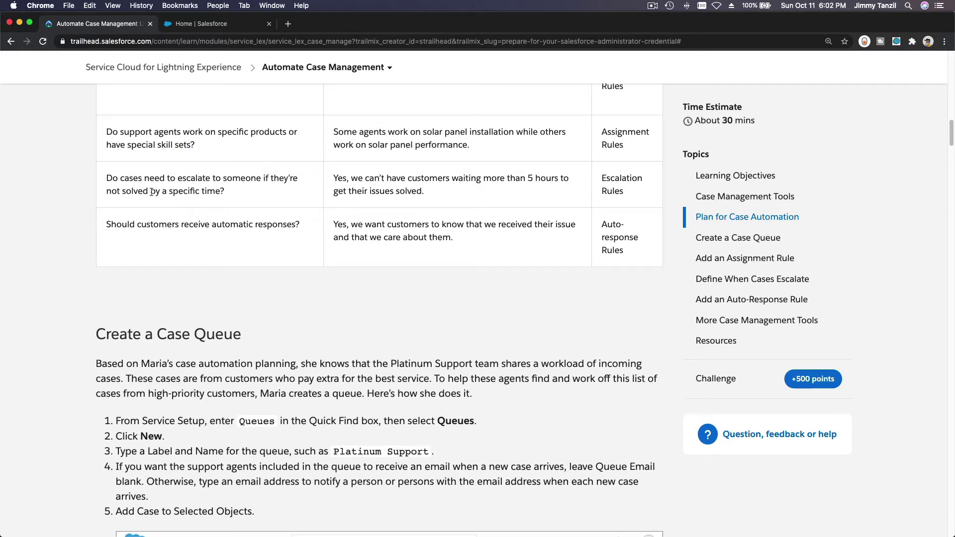
Step: Examine the planning table rows on escalating unsolved cases and sending customers automatic responses, with the rule type for each
{"action": "left_click_drag", "start_coordinate": [236, 192], "coordinate": [159, 196]}
{"action": "left_click", "coordinate": [242, 181]}
{"action": "left_click_drag", "start_coordinate": [603, 177], "coordinate": [623, 193]}
{"action": "left_click", "coordinate": [625, 184]}
{"action": "scroll", "coordinate": [579, 147], "scroll_direction": "down", "scroll_amount": 2}
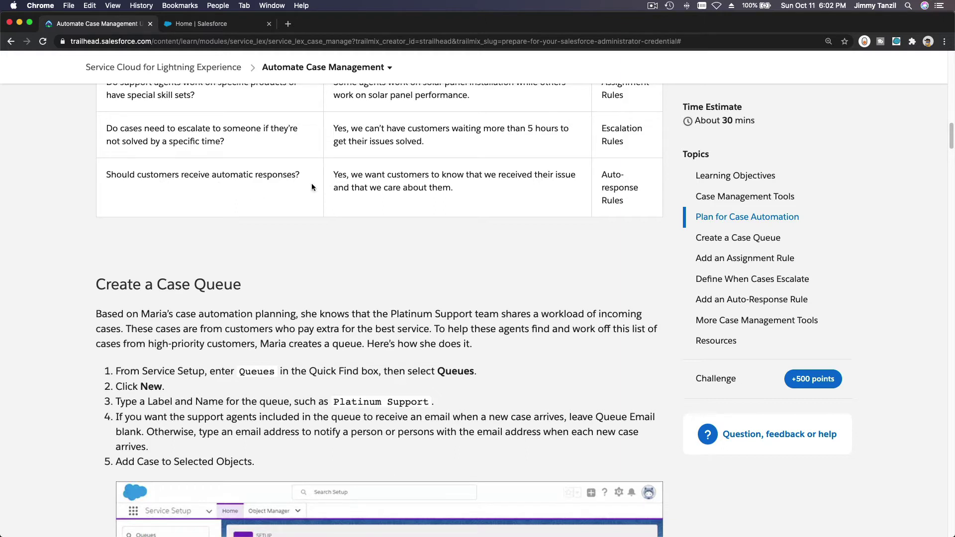
{"action": "left_click_drag", "start_coordinate": [300, 175], "coordinate": [212, 175]}
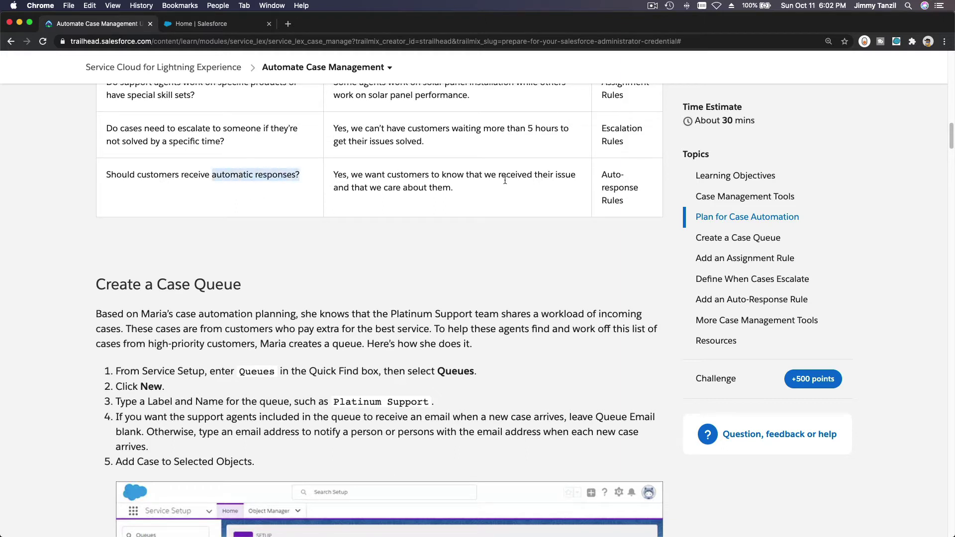
{"action": "left_click", "coordinate": [580, 174]}
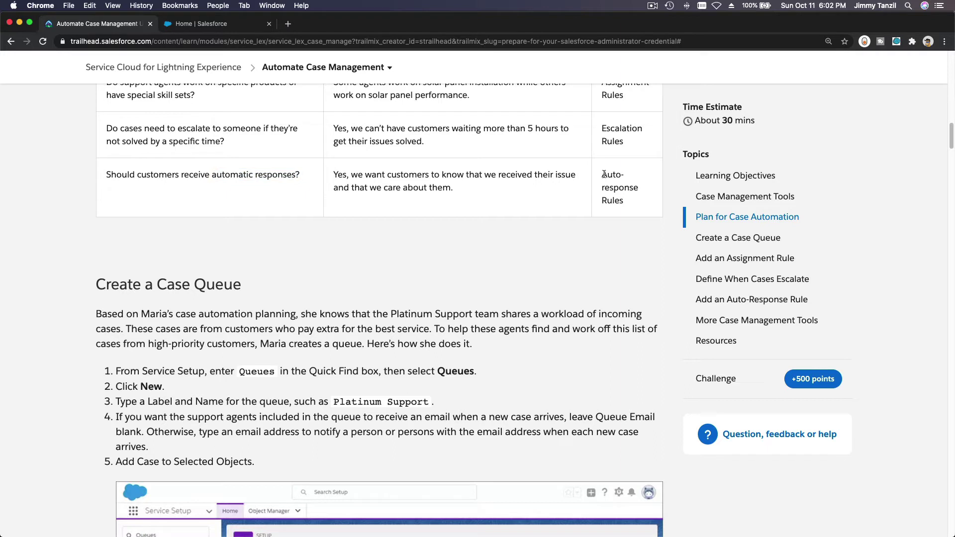
{"action": "left_click_drag", "start_coordinate": [601, 175], "coordinate": [626, 202]}
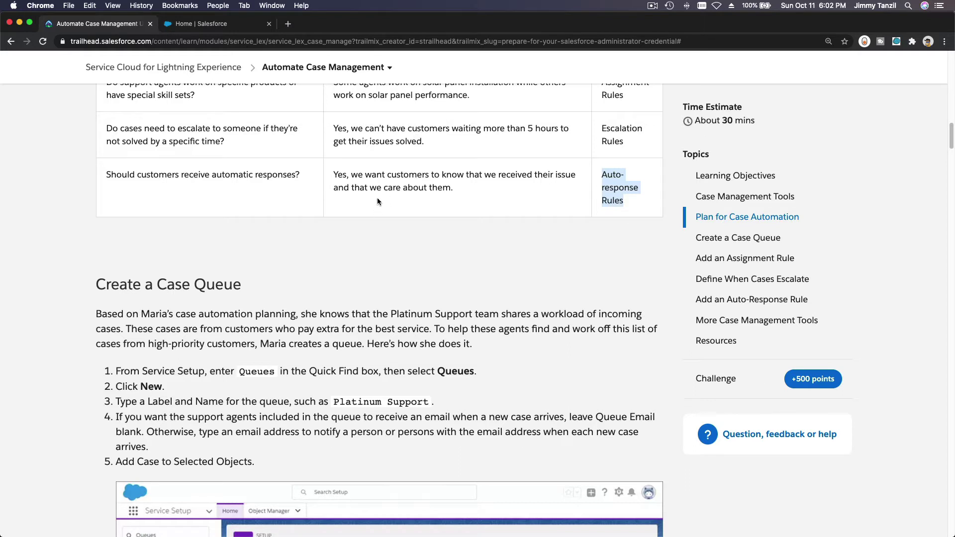
{"action": "left_click", "coordinate": [474, 140]}
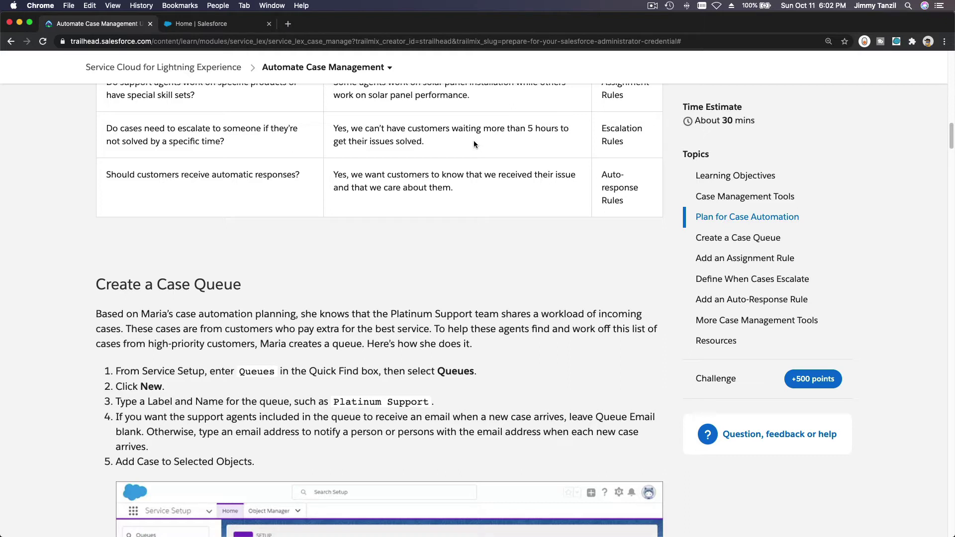
Step: Skim the unit's instructions for case queues and the assignment, escalation and auto-response rules, including the Hands-on Challenge
{"action": "scroll", "coordinate": [477, 239], "scroll_direction": "down", "scroll_amount": 5}
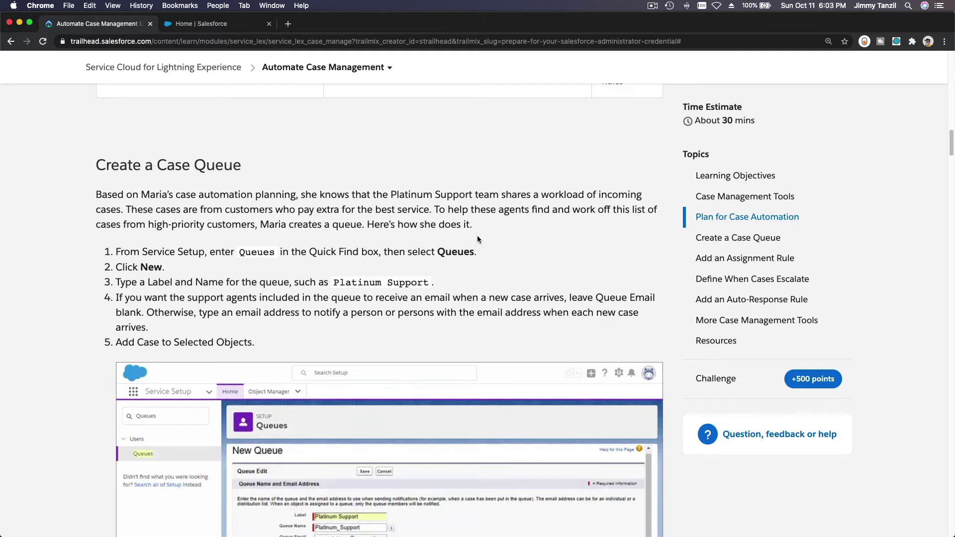
{"action": "scroll", "coordinate": [476, 239], "scroll_direction": "down", "scroll_amount": 1}
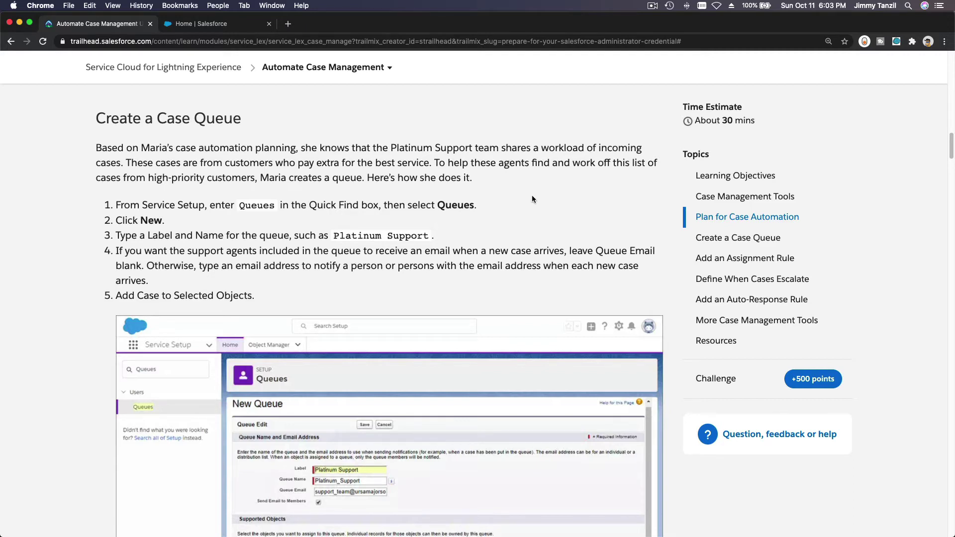
{"action": "scroll", "coordinate": [532, 199], "scroll_direction": "down", "scroll_amount": 15}
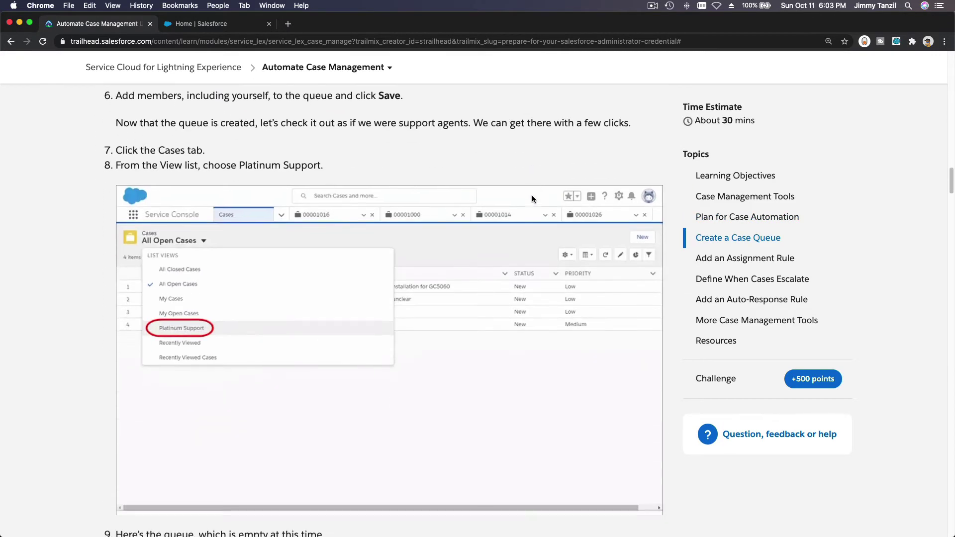
{"action": "scroll", "coordinate": [532, 199], "scroll_direction": "down", "scroll_amount": 3}
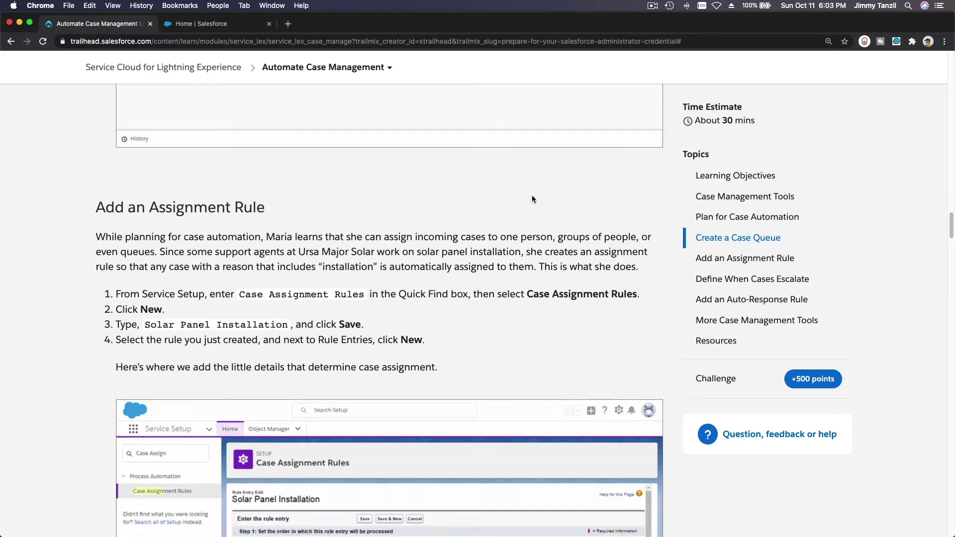
{"action": "scroll", "coordinate": [532, 199], "scroll_direction": "down", "scroll_amount": 10}
{"action": "scroll", "coordinate": [532, 198], "scroll_direction": "down", "scroll_amount": 20}
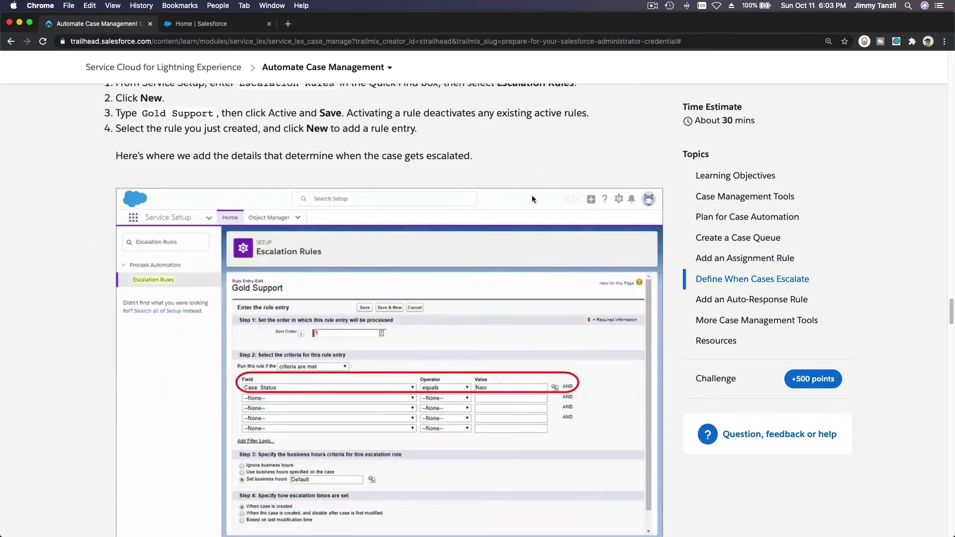
{"action": "scroll", "coordinate": [532, 198], "scroll_direction": "down", "scroll_amount": 20}
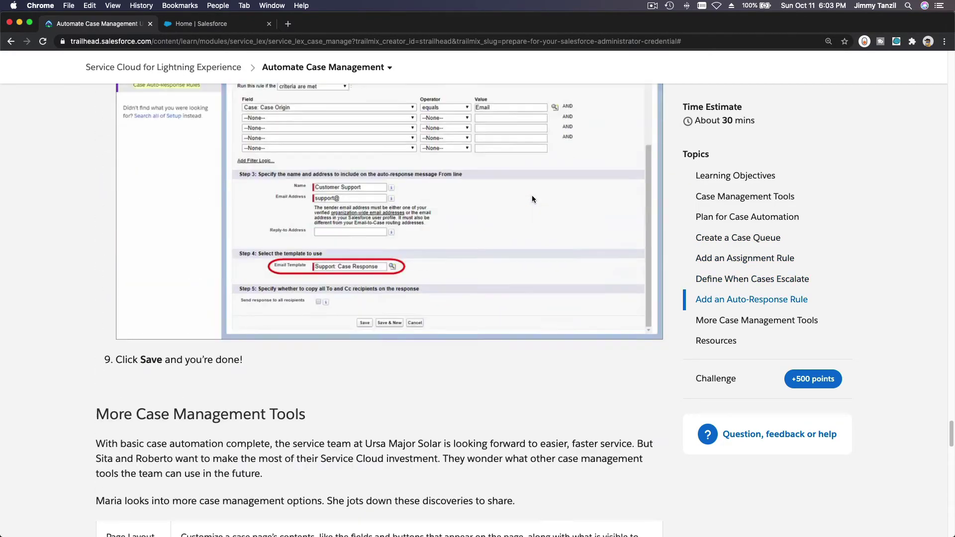
{"action": "scroll", "coordinate": [532, 199], "scroll_direction": "down", "scroll_amount": 20}
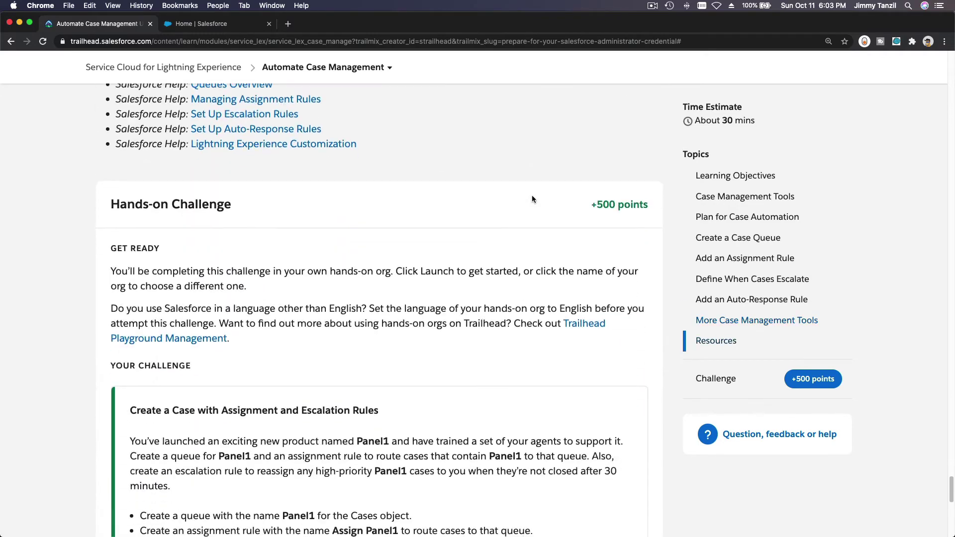
{"action": "scroll", "coordinate": [532, 199], "scroll_direction": "up", "scroll_amount": 15}
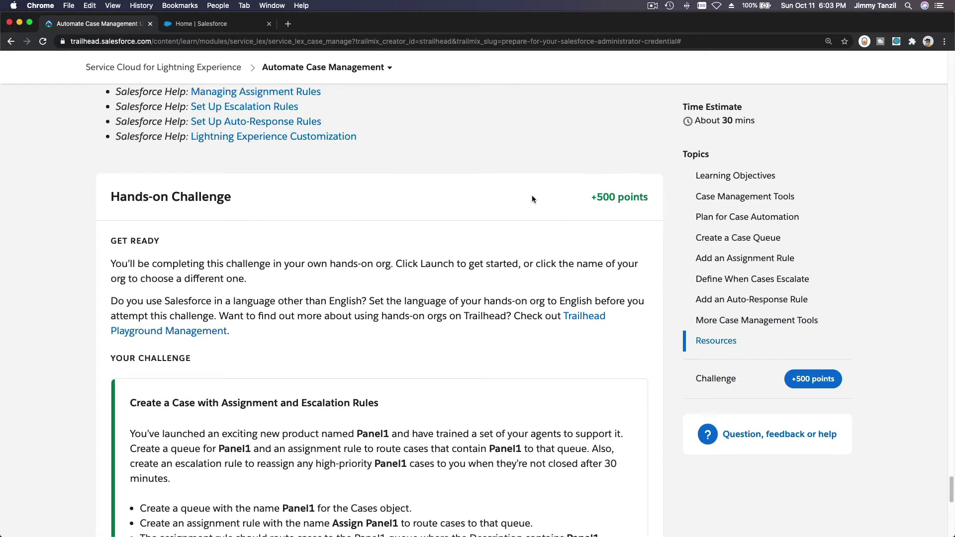
{"action": "scroll", "coordinate": [406, 223], "scroll_direction": "up", "scroll_amount": 5}
{"action": "scroll", "coordinate": [409, 186], "scroll_direction": "up", "scroll_amount": 12}
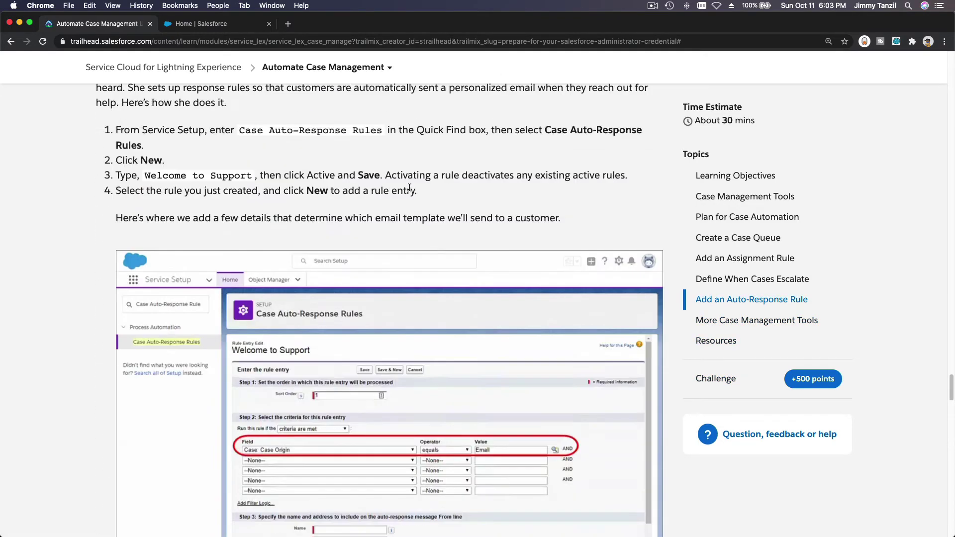
Step: Skim the remaining auto-response rule instructions and examine the More Case Management Tools table, from Page Layout Editor to Utilities
{"action": "scroll", "coordinate": [409, 187], "scroll_direction": "down", "scroll_amount": 15}
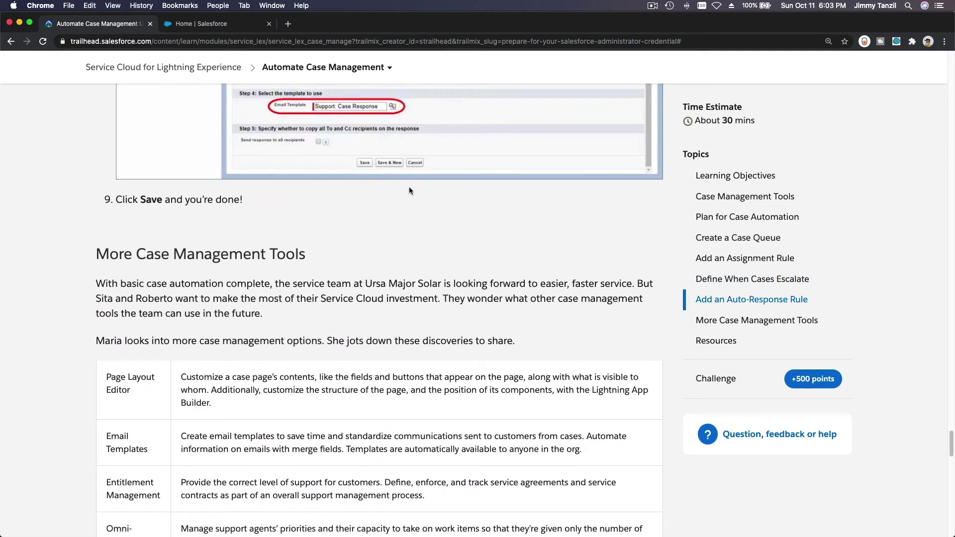
{"action": "scroll", "coordinate": [409, 187], "scroll_direction": "down", "scroll_amount": 9}
{"action": "scroll", "coordinate": [409, 187], "scroll_direction": "up", "scroll_amount": 10}
{"action": "scroll", "coordinate": [409, 186], "scroll_direction": "up", "scroll_amount": 3}
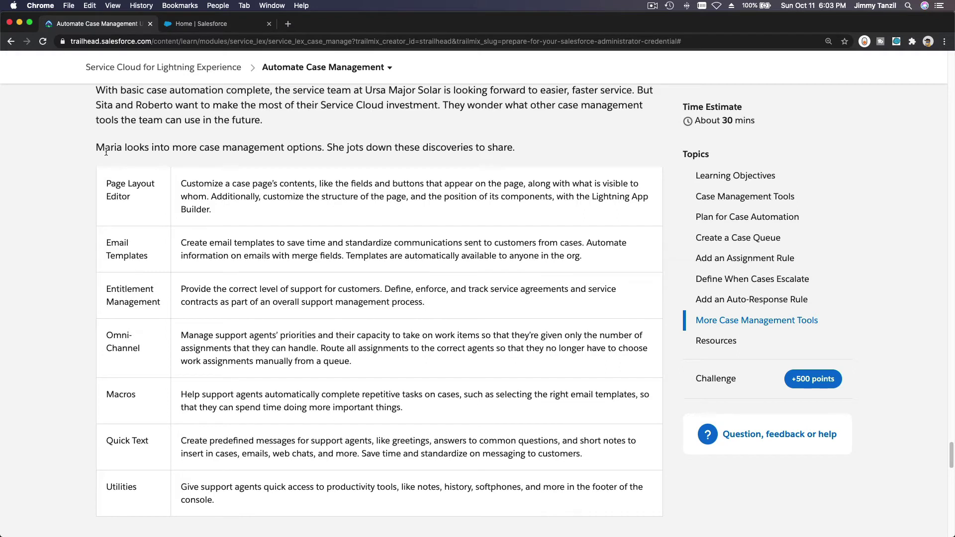
{"action": "left_click_drag", "start_coordinate": [96, 147], "coordinate": [291, 499]}
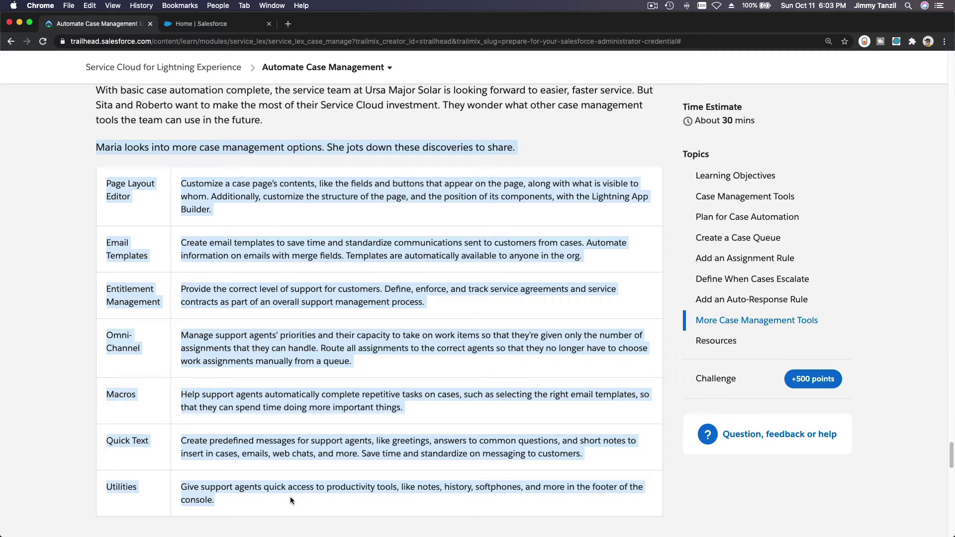
{"action": "left_click", "coordinate": [279, 246]}
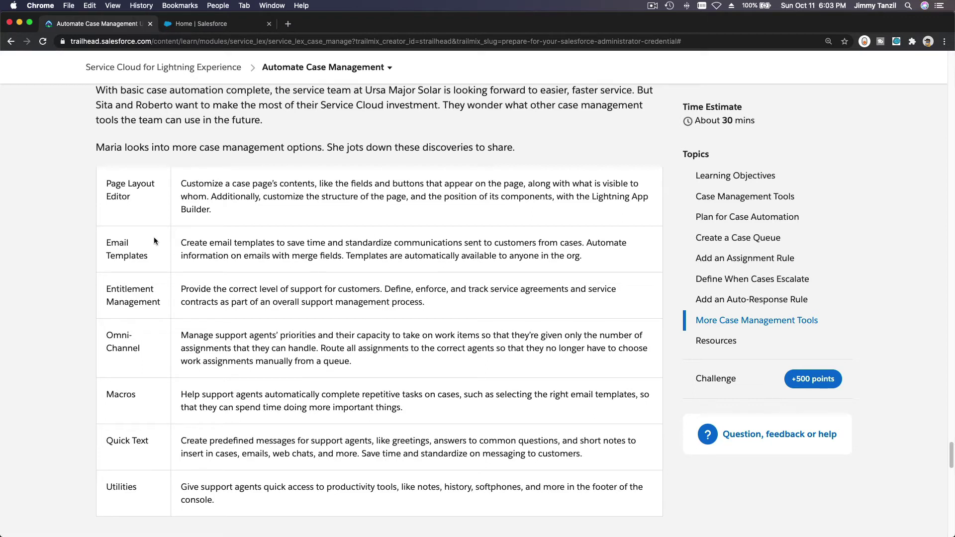
{"action": "left_click_drag", "start_coordinate": [107, 185], "coordinate": [244, 509]}
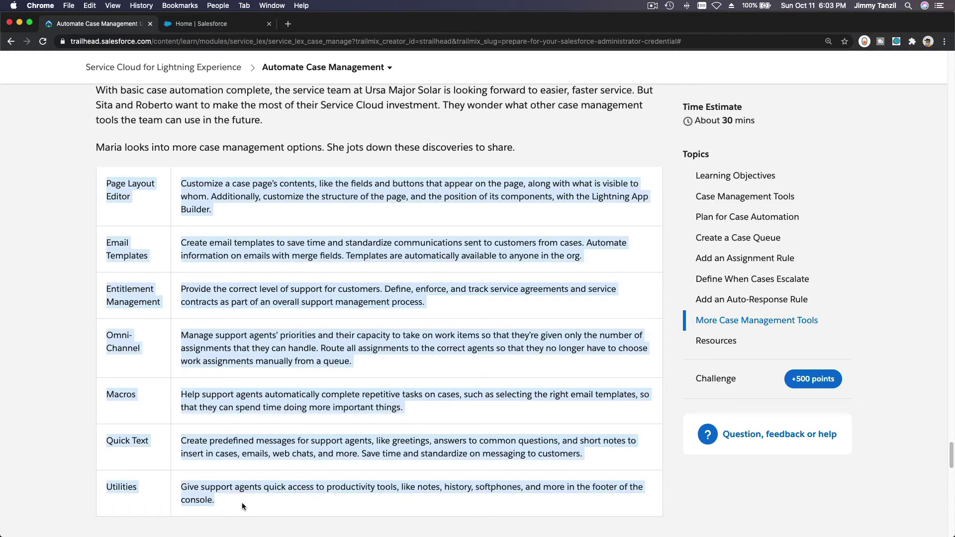
Step: Read the Hands-on Challenge on assignment and escalation rules, including its requirement for a Panel1 queue on the Cases object
{"action": "scroll", "coordinate": [270, 383], "scroll_direction": "down", "scroll_amount": 6}
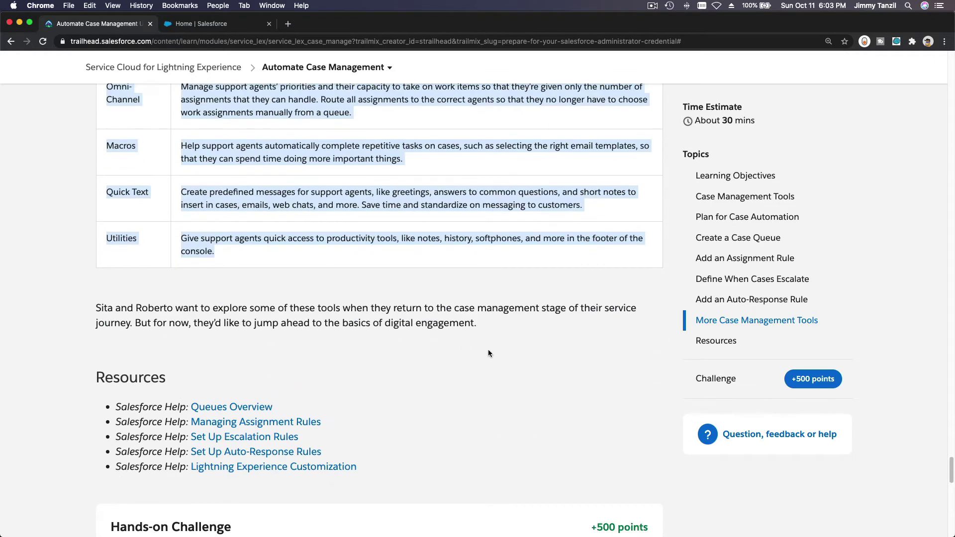
{"action": "scroll", "coordinate": [494, 354], "scroll_direction": "down", "scroll_amount": 10}
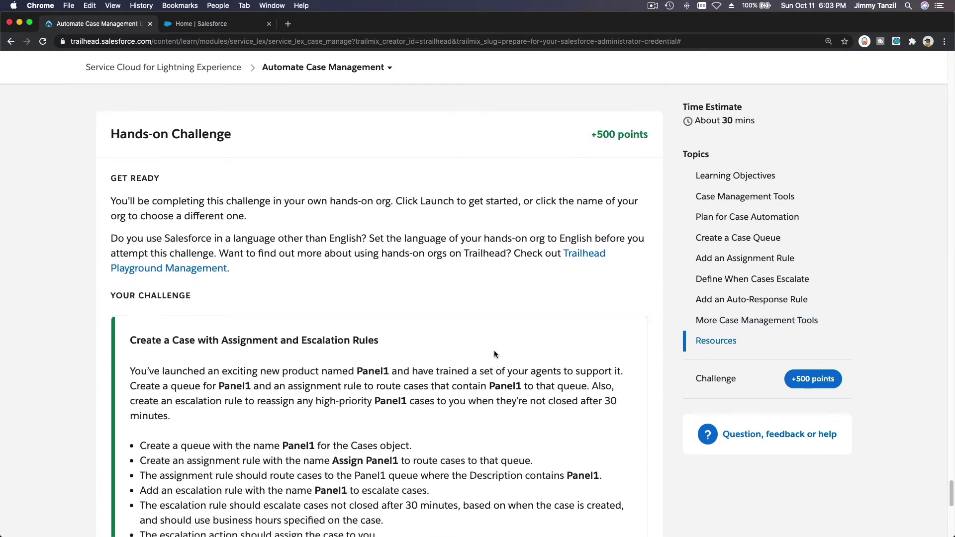
{"action": "scroll", "coordinate": [494, 350], "scroll_direction": "down", "scroll_amount": 3}
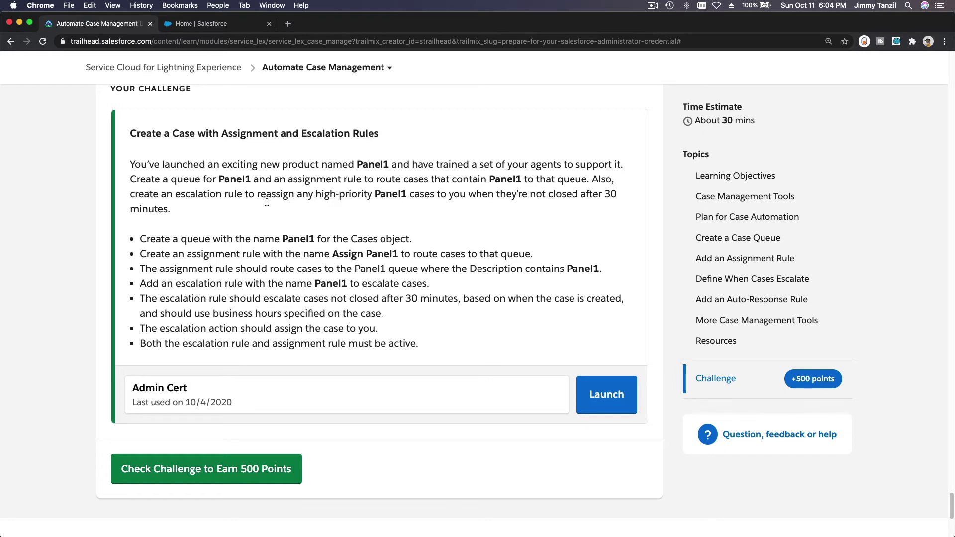
{"action": "double_click", "coordinate": [229, 180]}
{"action": "double_click", "coordinate": [499, 179]}
{"action": "scroll", "coordinate": [546, 208], "scroll_direction": "down", "scroll_amount": 1}
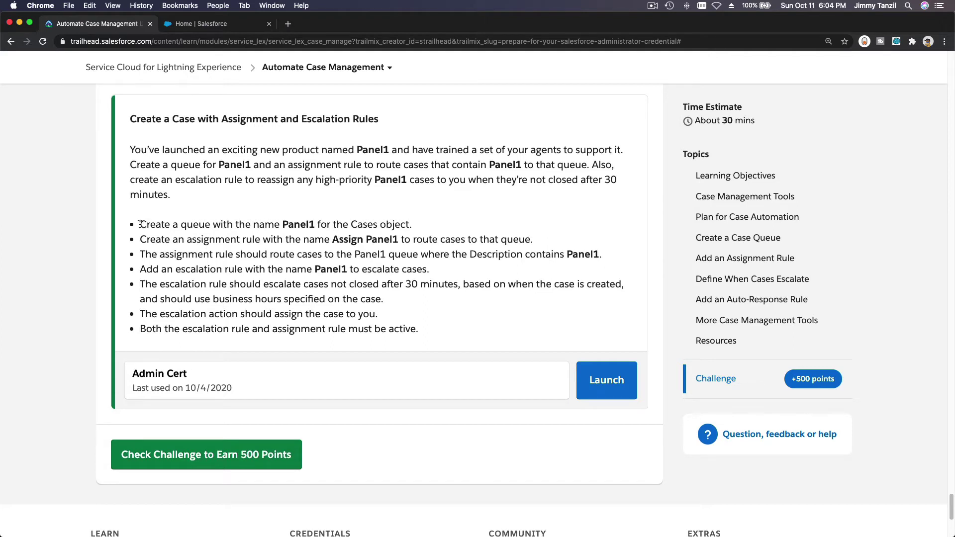
{"action": "left_click_drag", "start_coordinate": [149, 225], "coordinate": [416, 226]}
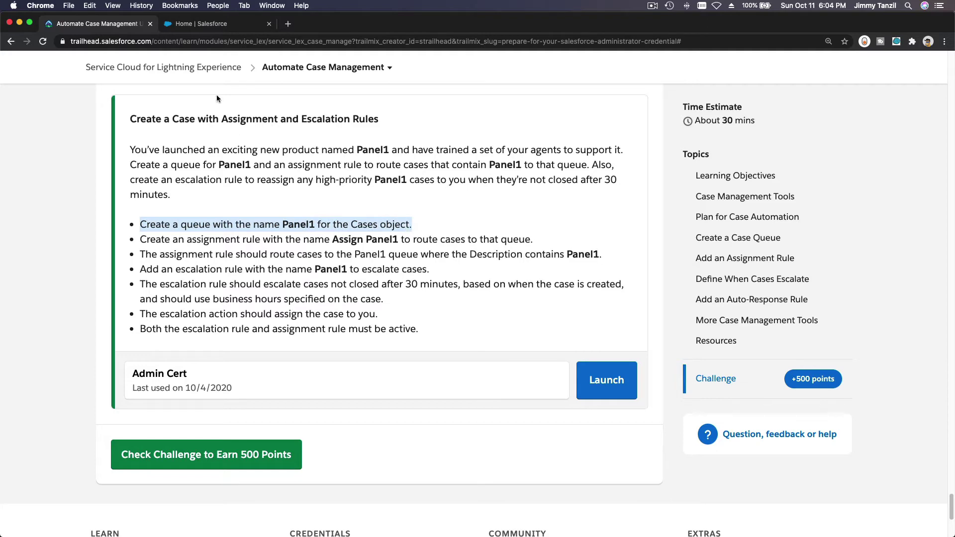
Step: Switch to Salesforce Service Setup, search the setup entries for "que" and open the Queues page
{"action": "left_click", "coordinate": [203, 24]}
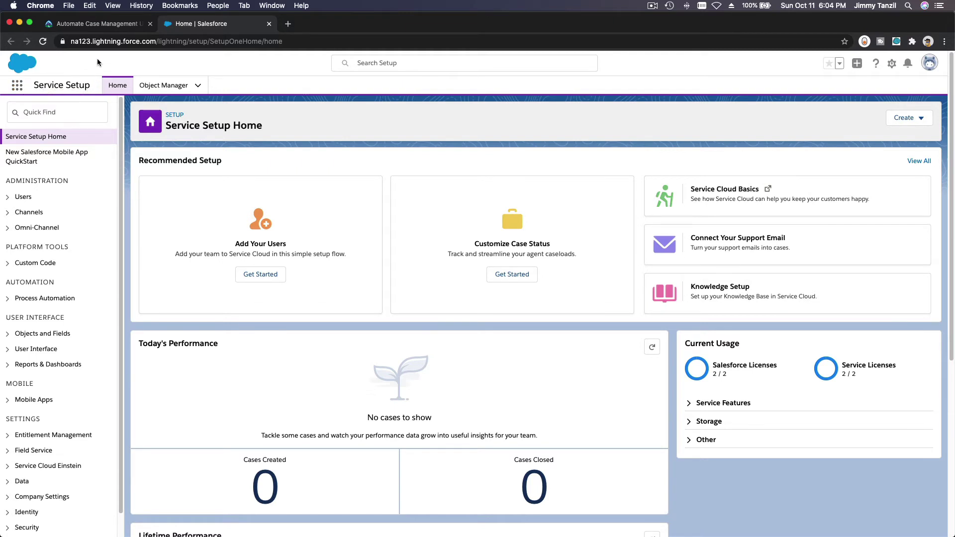
{"action": "left_click", "coordinate": [100, 22]}
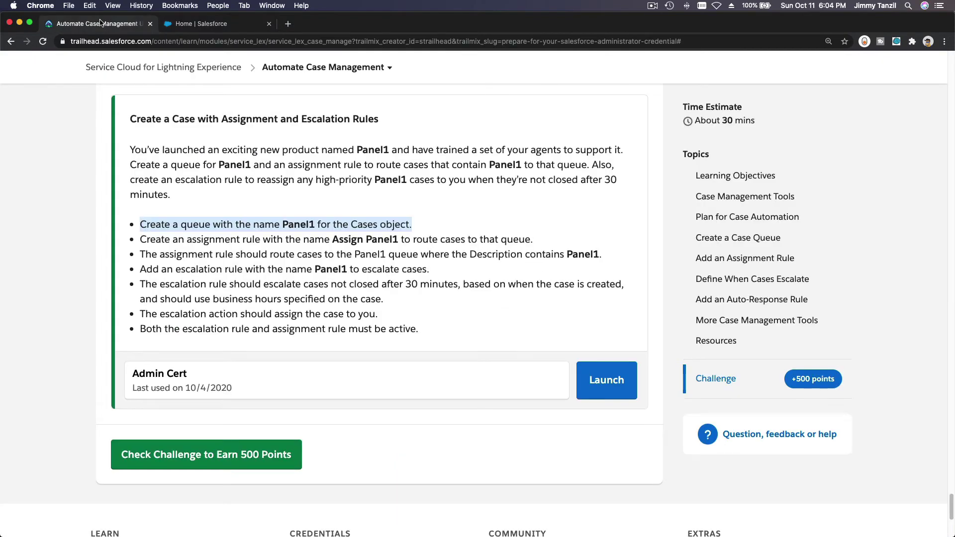
{"action": "left_click", "coordinate": [198, 23]}
{"action": "left_click", "coordinate": [63, 114]}
{"action": "type", "text": "queue"}
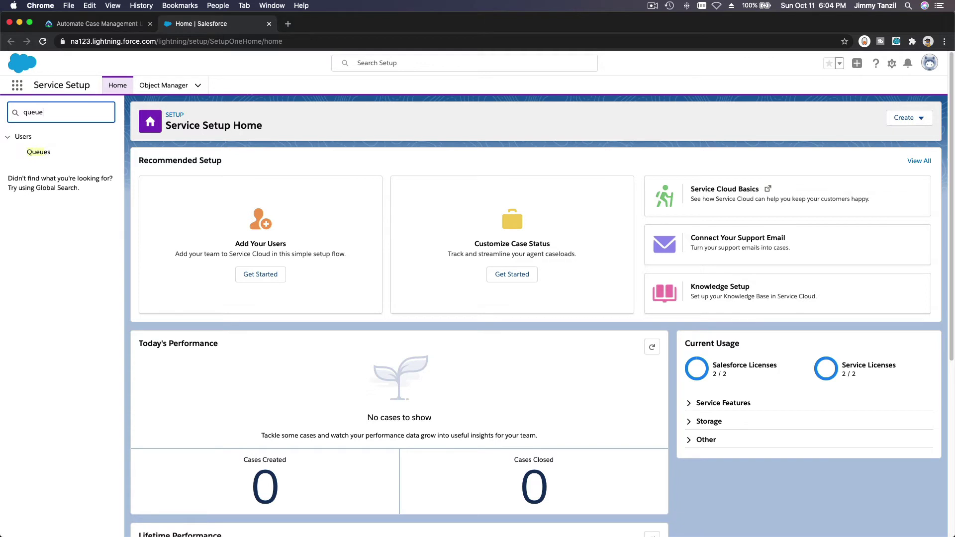
{"action": "key", "text": "BackSpace"}
{"action": "key", "text": "BackSpace"}
{"action": "left_click", "coordinate": [42, 152]}
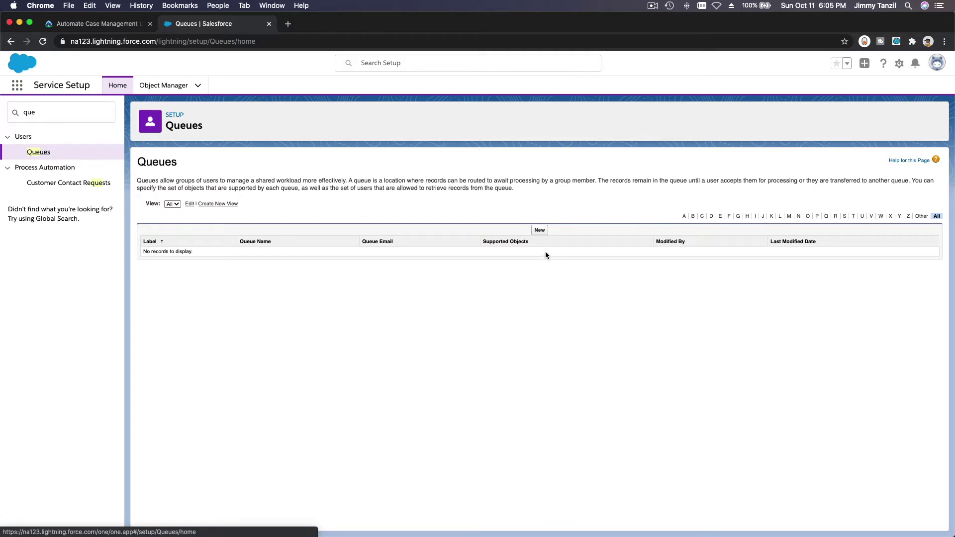
Step: Start a new queue and add Case to its selected supported objects
{"action": "left_click", "coordinate": [540, 232]}
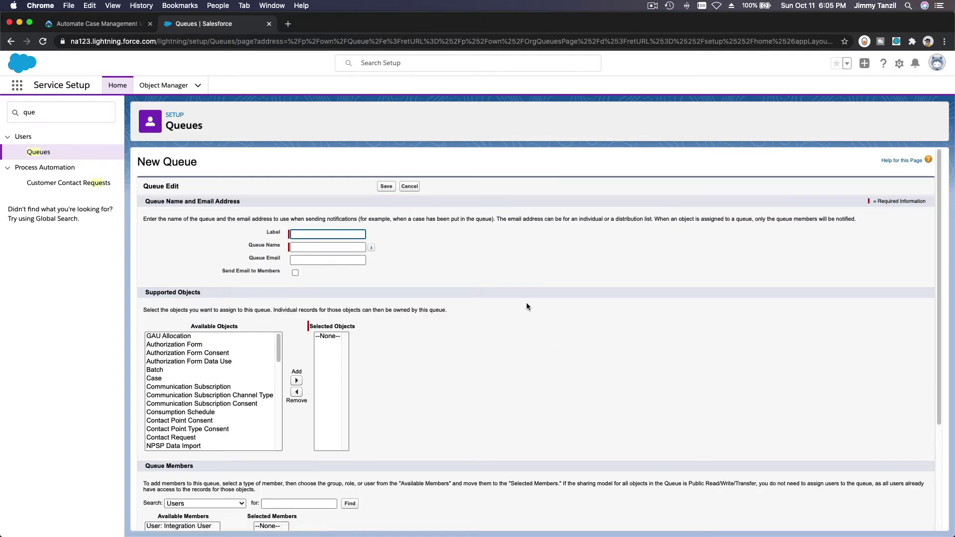
{"action": "scroll", "coordinate": [526, 306], "scroll_direction": "down", "scroll_amount": 1}
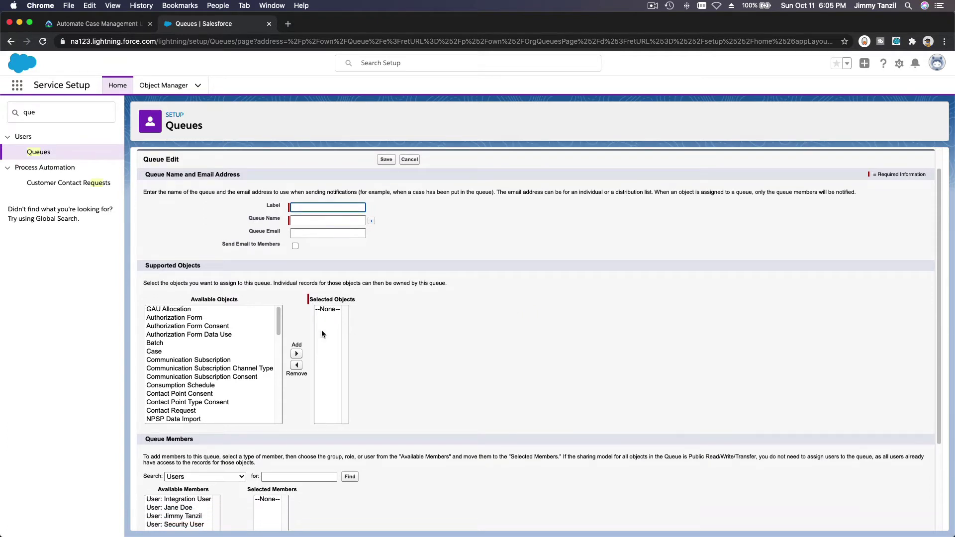
{"action": "left_click", "coordinate": [154, 352]}
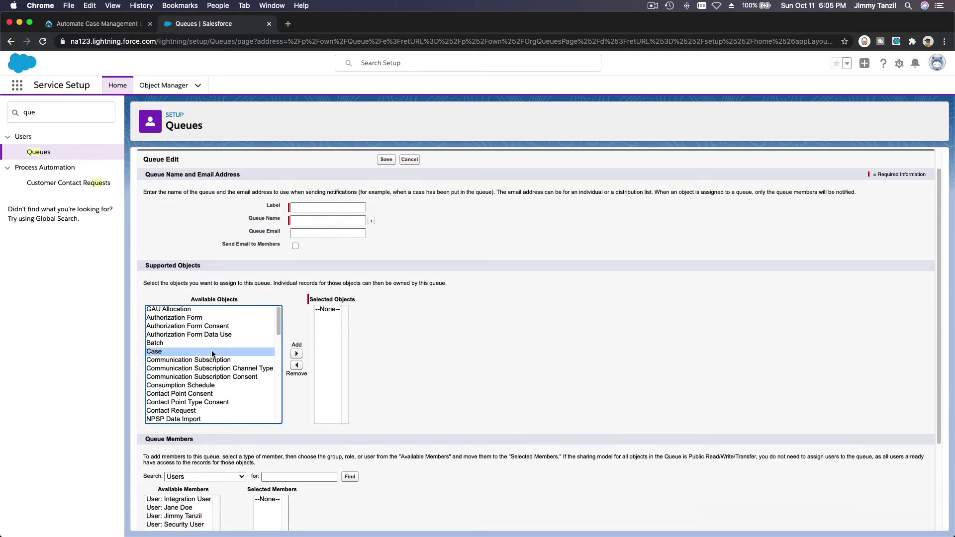
{"action": "left_click", "coordinate": [296, 354]}
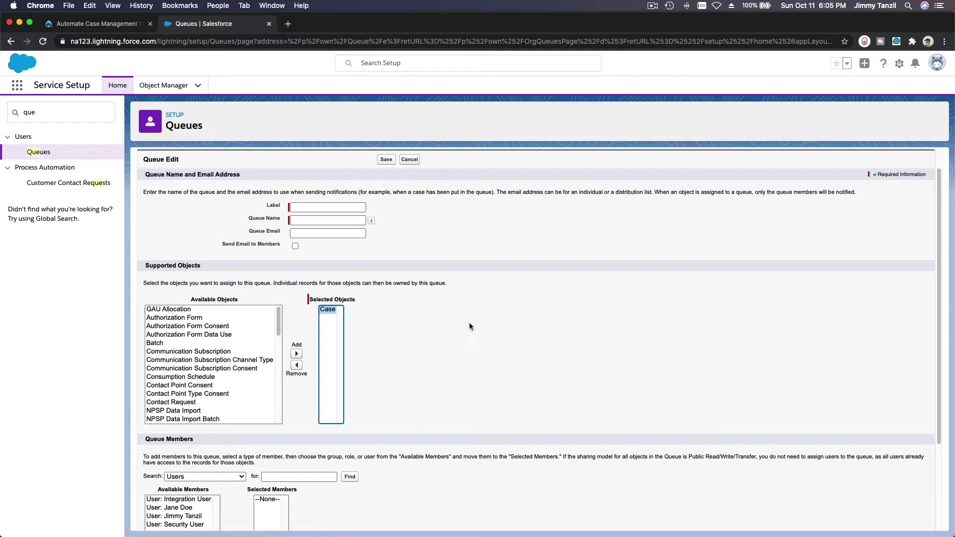
Step: Label the new queue Panel1 and have its queue name filled in as Panel1, leaving the queue email empty
{"action": "left_click", "coordinate": [314, 203]}
{"action": "type", "text": "Panel1"}
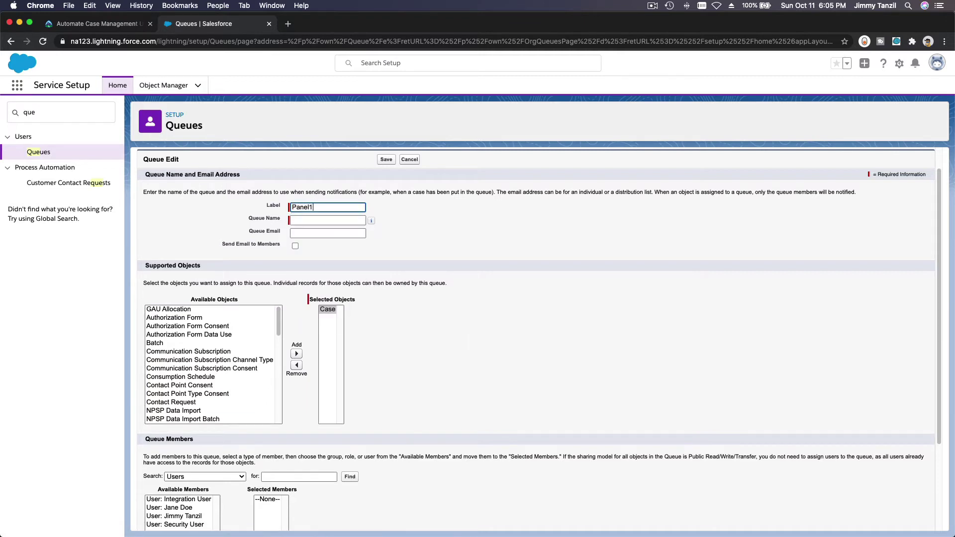
{"action": "key", "text": "Tab"}
{"action": "key", "text": "Tab"}
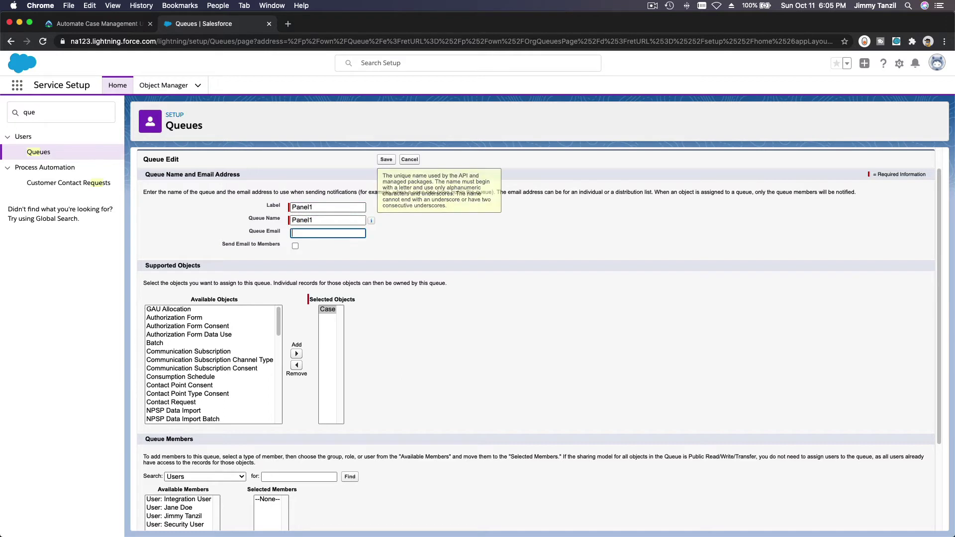
{"action": "left_click", "coordinate": [434, 259]}
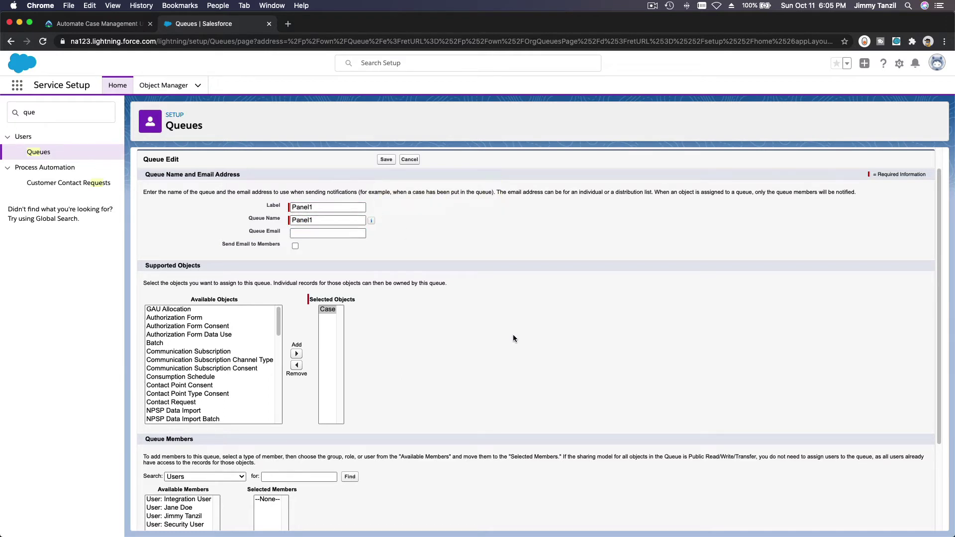
Step: Add the two individual people, but not the Integration and Security users, to the queue's selected members
{"action": "scroll", "coordinate": [514, 339], "scroll_direction": "down", "scroll_amount": 5}
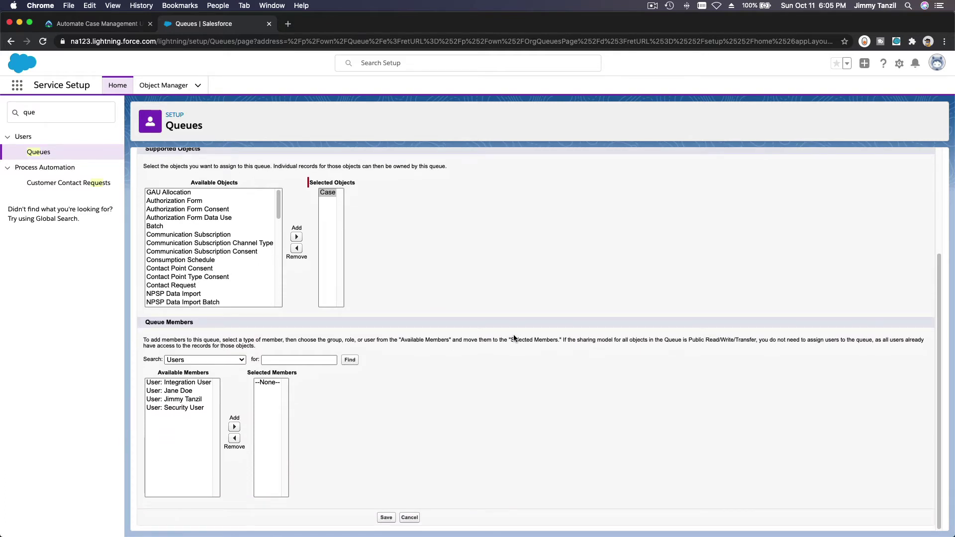
{"action": "left_click", "coordinate": [202, 394]}
{"action": "left_click", "coordinate": [201, 400], "text": "shift"}
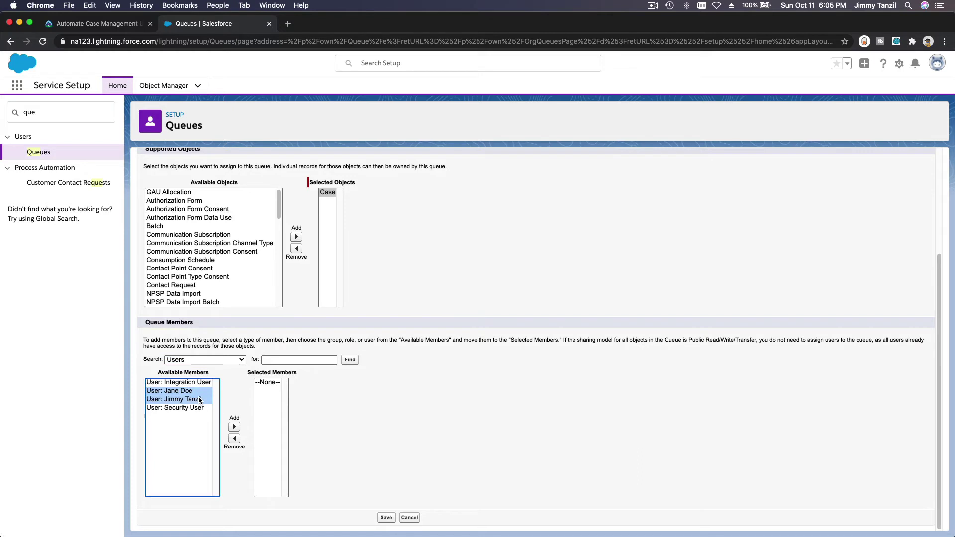
{"action": "left_click", "coordinate": [236, 427]}
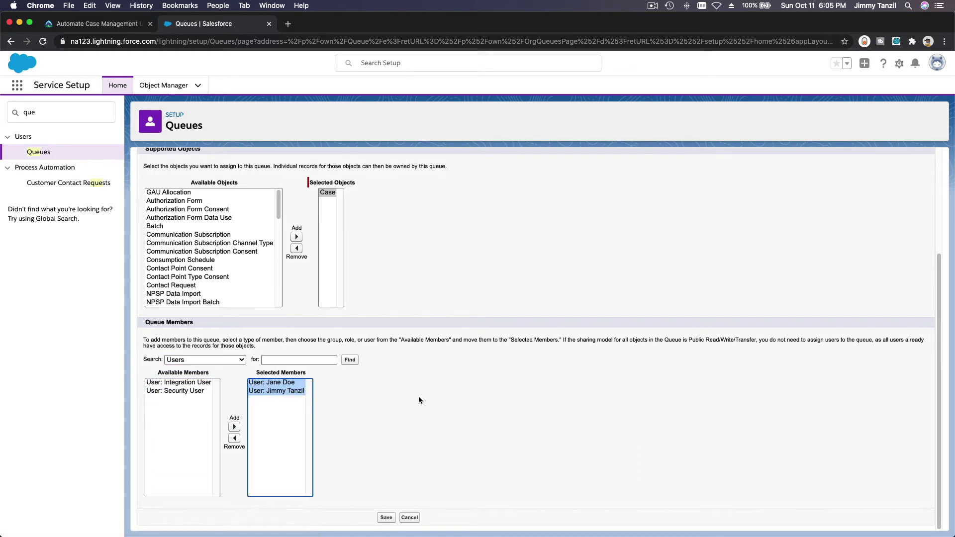
Step: Review the new queue's label, name, supported object and selected members
{"action": "scroll", "coordinate": [257, 388], "scroll_direction": "up", "scroll_amount": 3}
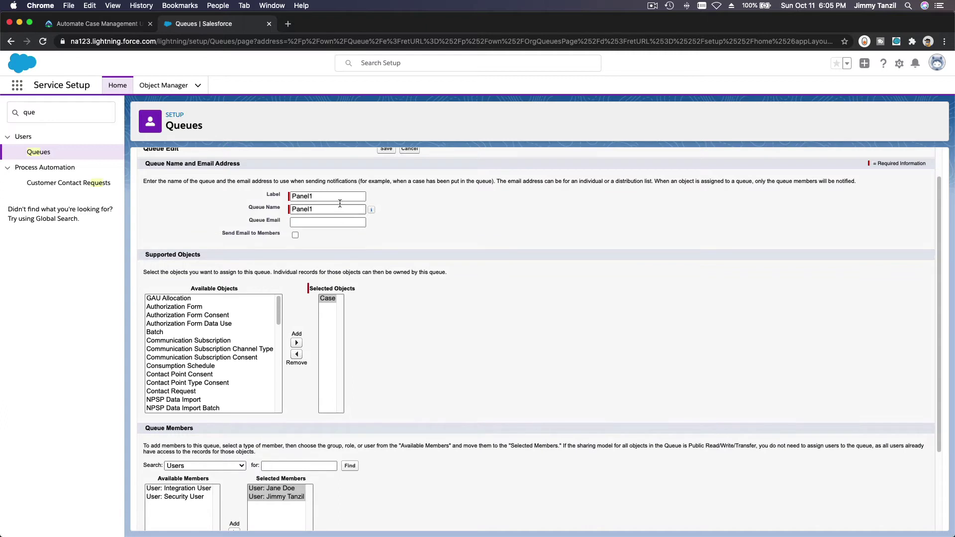
{"action": "scroll", "coordinate": [327, 208], "scroll_direction": "down", "scroll_amount": 2}
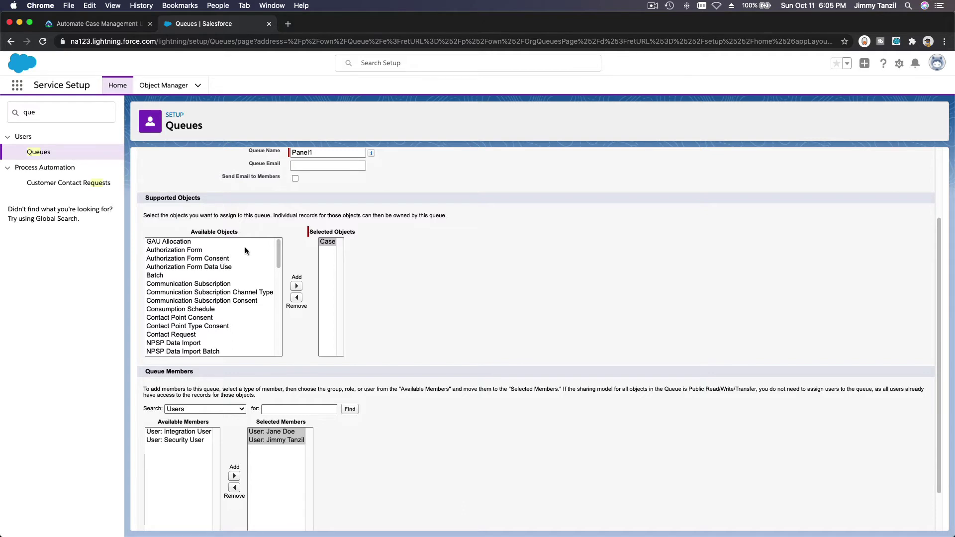
{"action": "scroll", "coordinate": [306, 249], "scroll_direction": "down", "scroll_amount": 2}
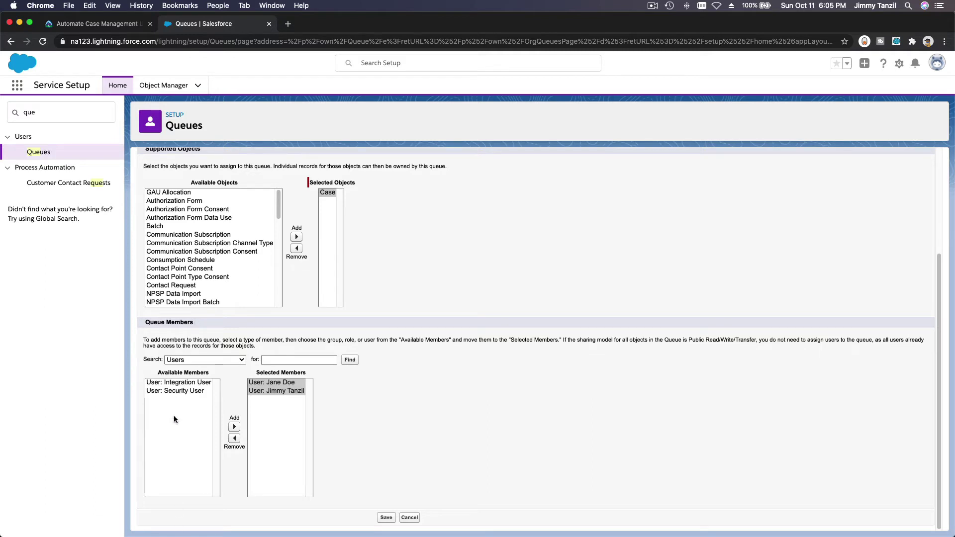
{"action": "scroll", "coordinate": [179, 407], "scroll_direction": "up", "scroll_amount": 4}
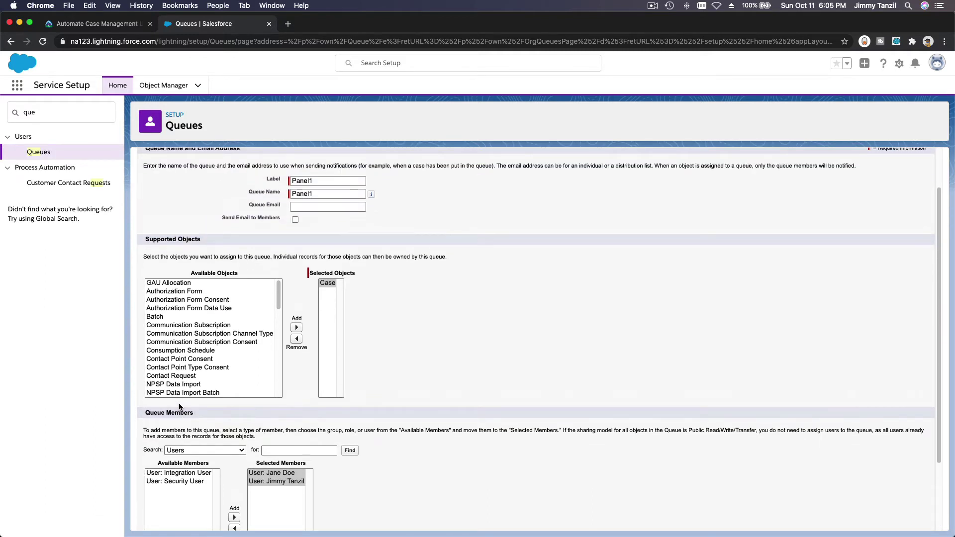
{"action": "scroll", "coordinate": [271, 269], "scroll_direction": "up", "scroll_amount": 2}
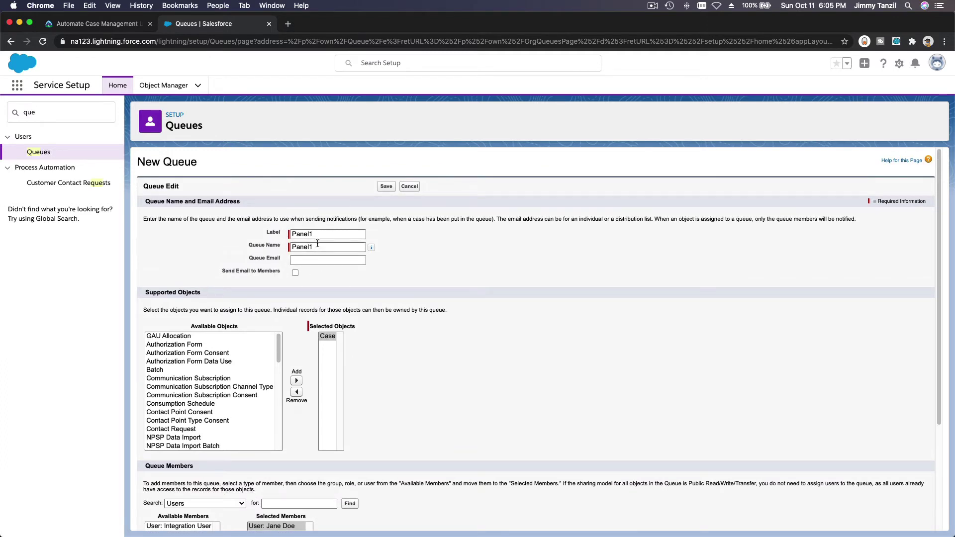
{"action": "scroll", "coordinate": [450, 297], "scroll_direction": "down", "scroll_amount": 4}
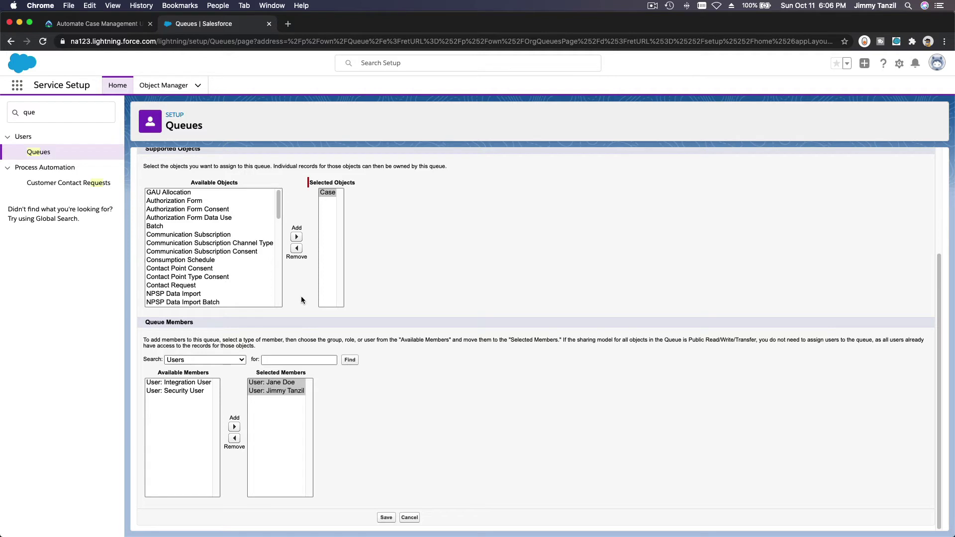
{"action": "scroll", "coordinate": [300, 297], "scroll_direction": "up", "scroll_amount": 5}
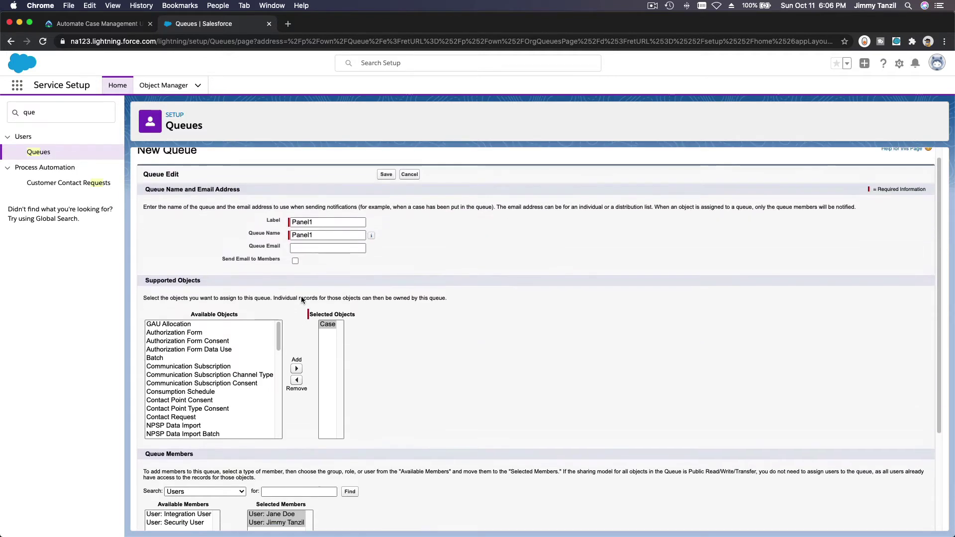
{"action": "scroll", "coordinate": [338, 324], "scroll_direction": "down", "scroll_amount": 5}
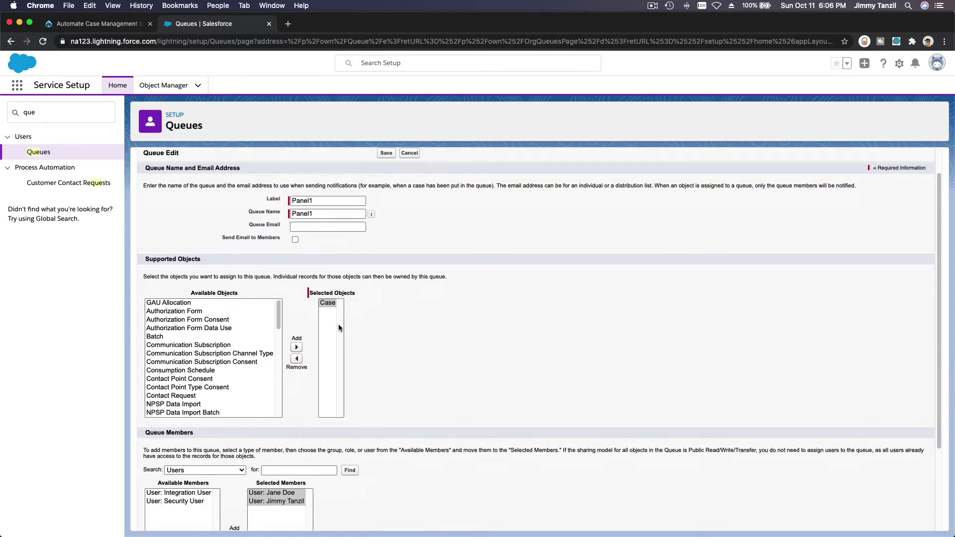
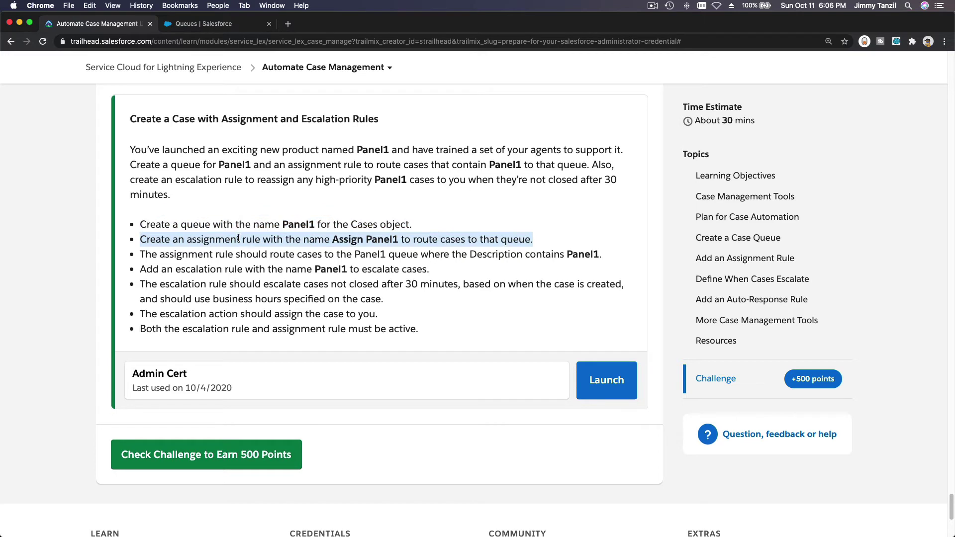
Step: Check the challenge's assignment rule requirement and select the rule name Assign Panel1 in its text
{"action": "left_click", "coordinate": [334, 240]}
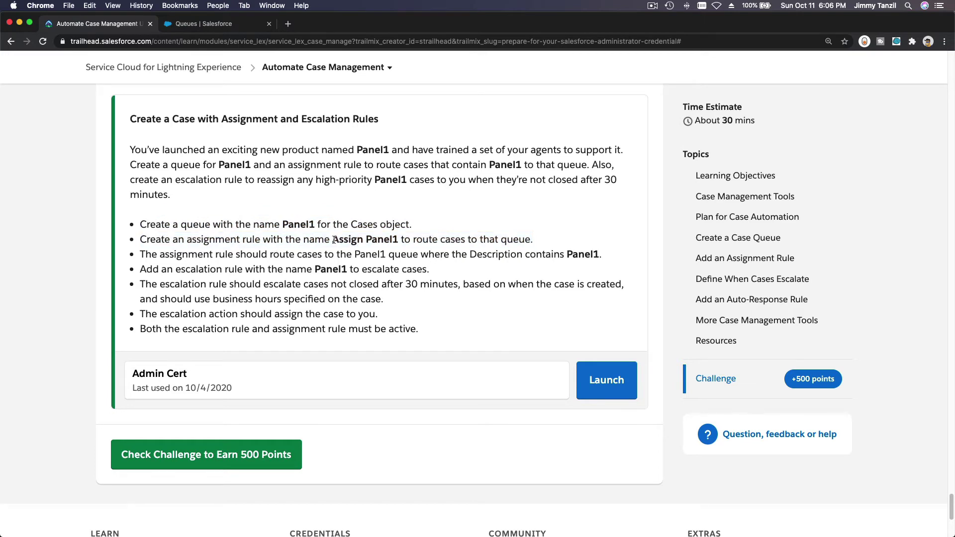
{"action": "left_click_drag", "start_coordinate": [331, 240], "coordinate": [399, 240]}
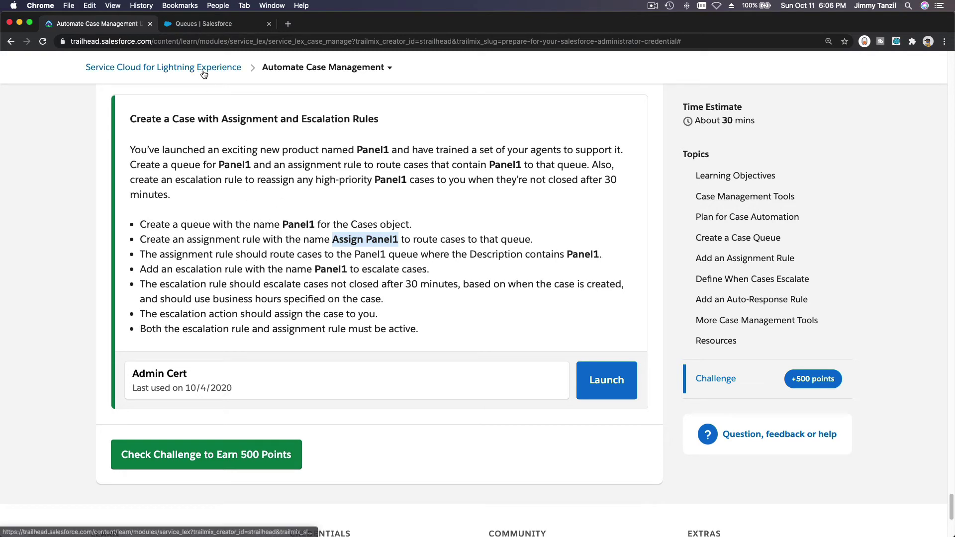
Step: Switch back to Salesforce Setup, search the setup entries for Assignment and open Case Assignment Rules
{"action": "left_click", "coordinate": [191, 25]}
{"action": "left_click", "coordinate": [89, 115]}
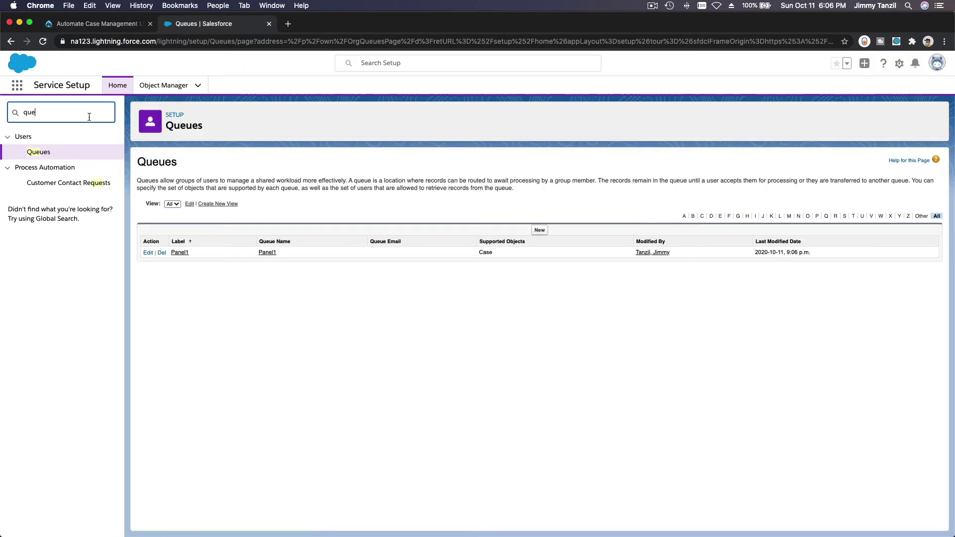
{"action": "key", "text": "super+a"}
{"action": "type", "text": "Assignment"}
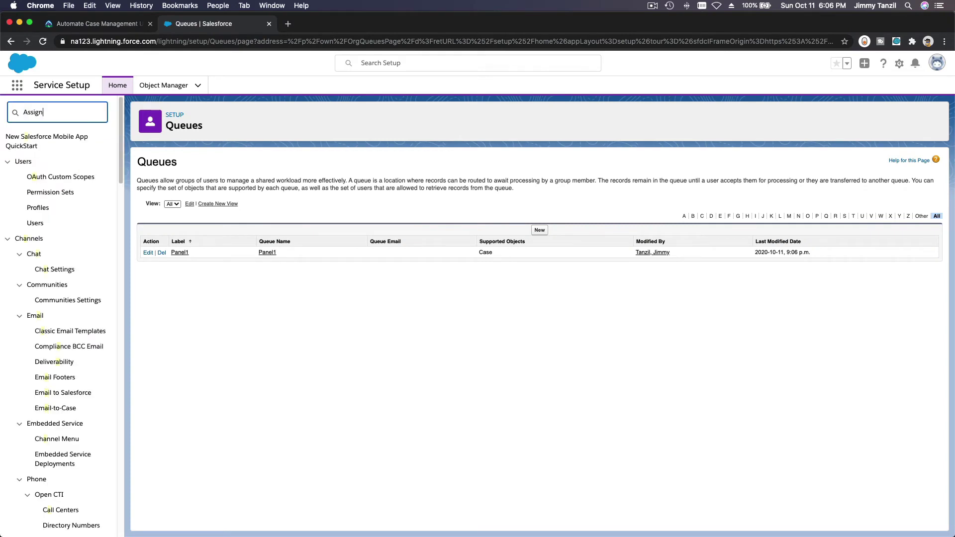
{"action": "left_click", "coordinate": [90, 150]}
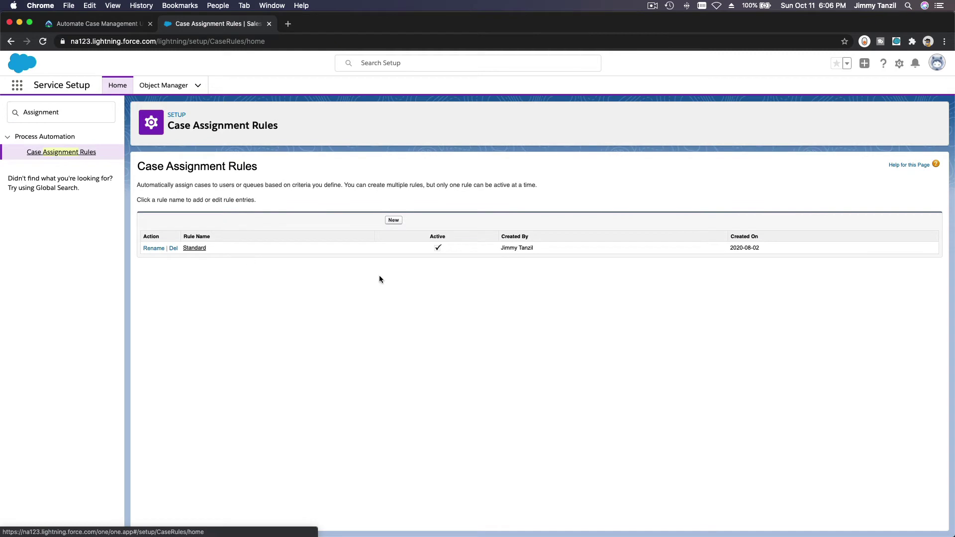
Step: Create and save a new active case assignment rule with the name Assign Panel1
{"action": "left_click", "coordinate": [394, 219]}
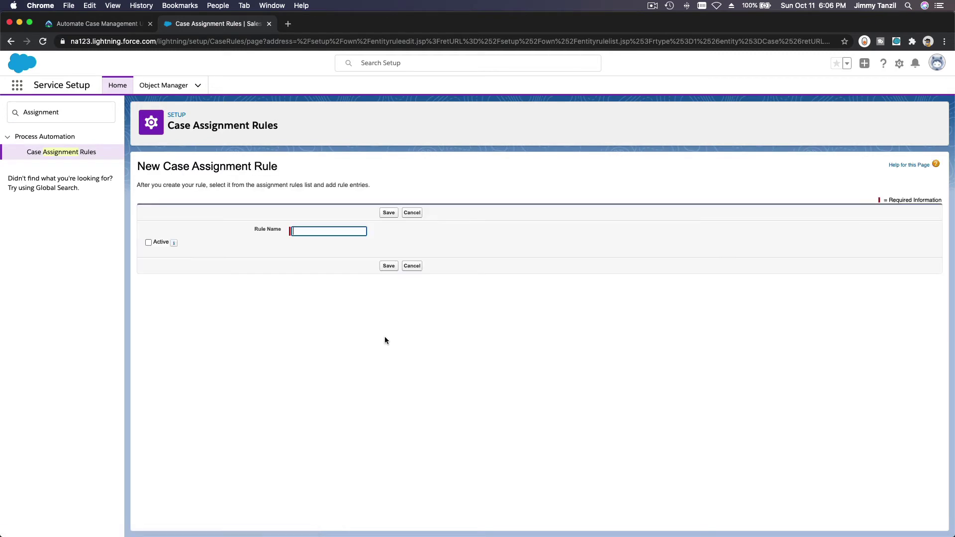
{"action": "type", "text": "Assign Panel1"}
{"action": "left_click", "coordinate": [148, 243]}
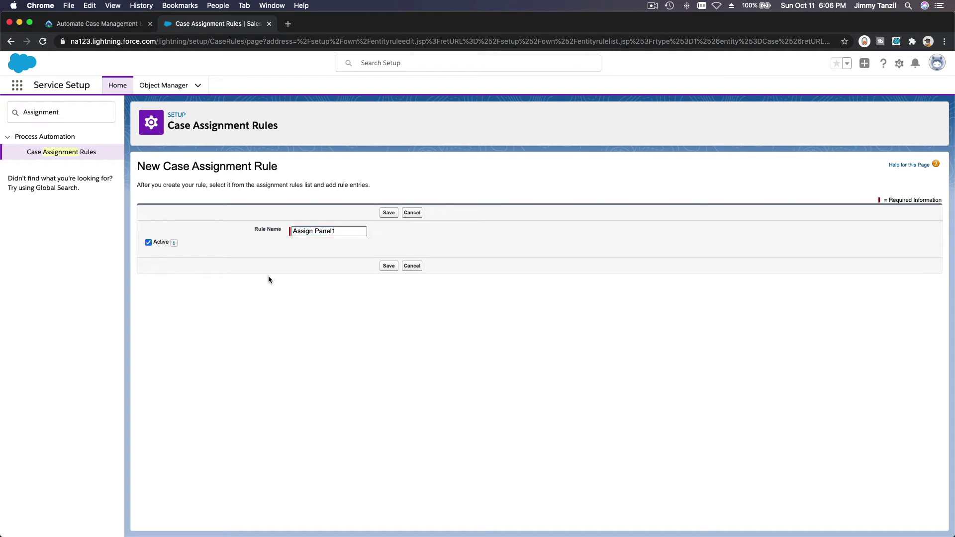
{"action": "left_click", "coordinate": [389, 213]}
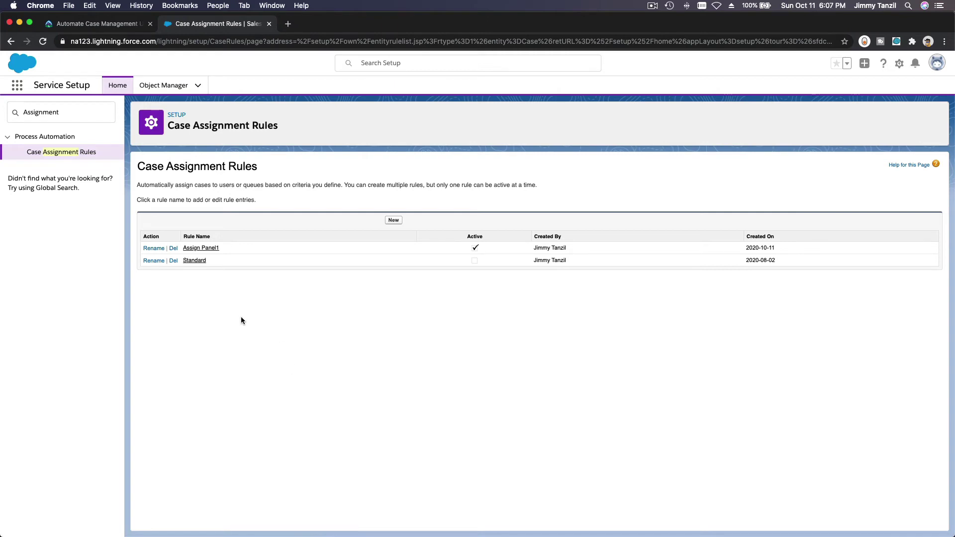
Step: Start a new rule entry in the Assign Panel1 rule with sort order 1
{"action": "left_click", "coordinate": [200, 248]}
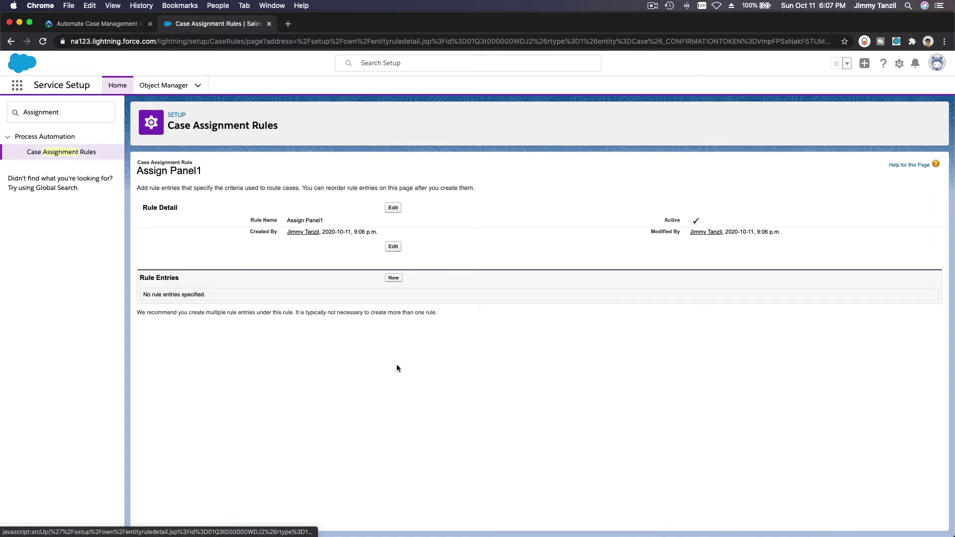
{"action": "left_click", "coordinate": [394, 277]}
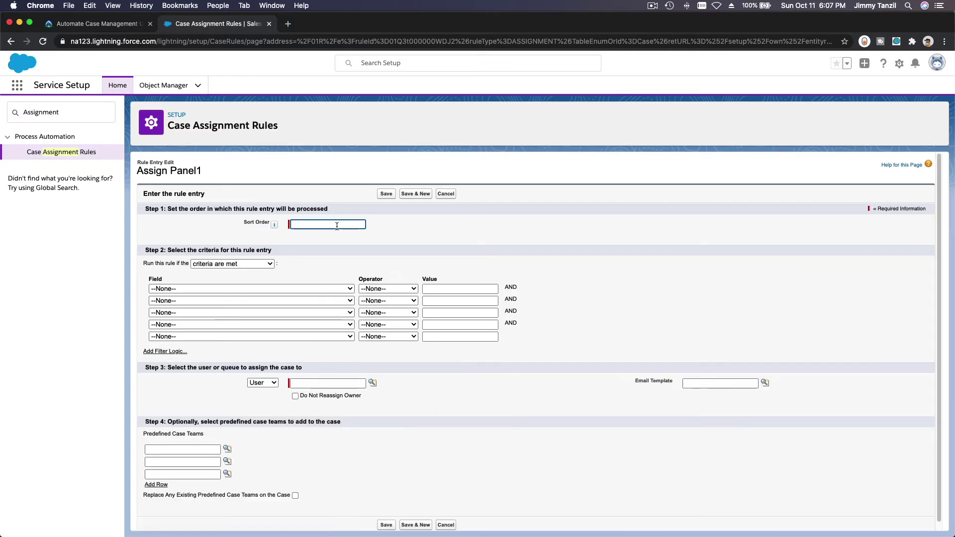
{"action": "left_click", "coordinate": [338, 250]}
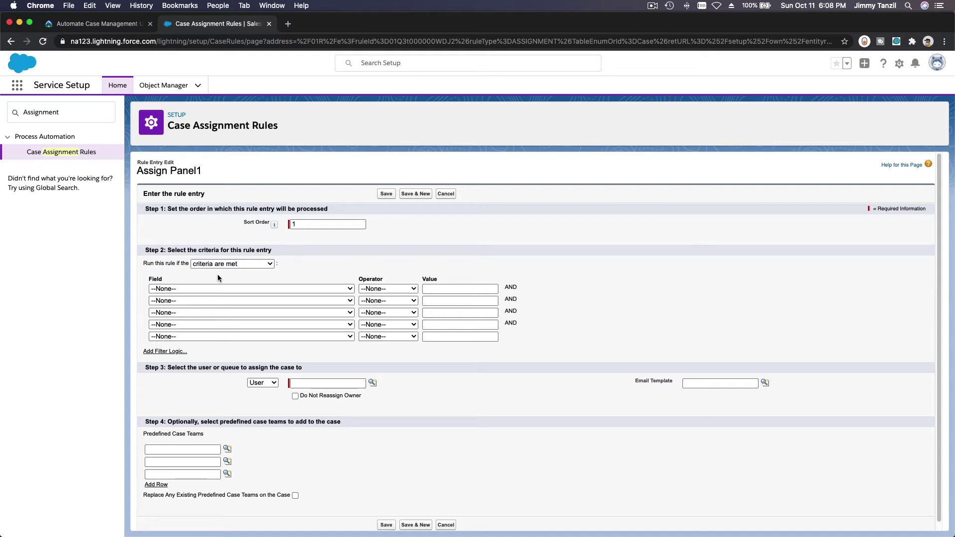
{"action": "key", "text": "super+equal"}
{"action": "key", "text": "super+equal"}
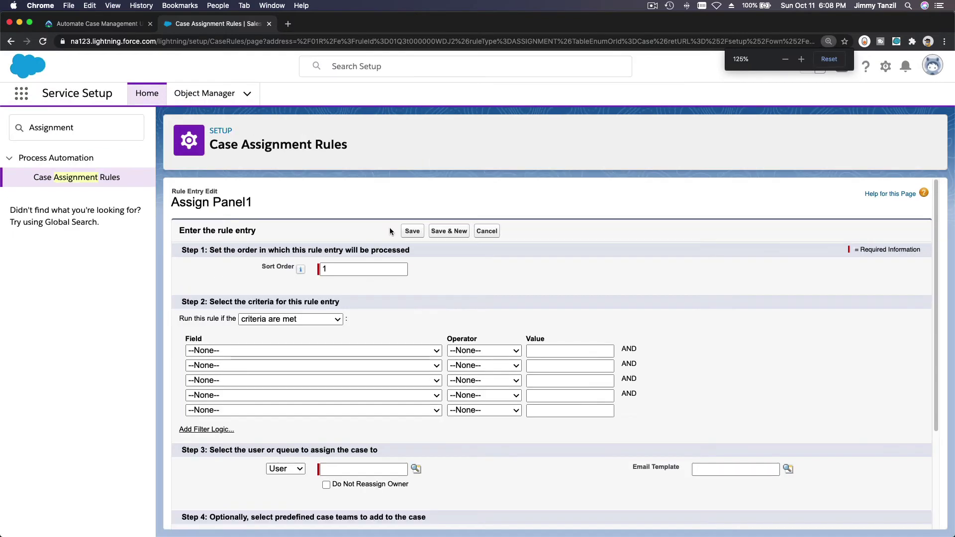
Step: Set the rule entry's first criterion to Case: Description contains Panel1
{"action": "scroll", "coordinate": [497, 245], "scroll_direction": "down", "scroll_amount": 3}
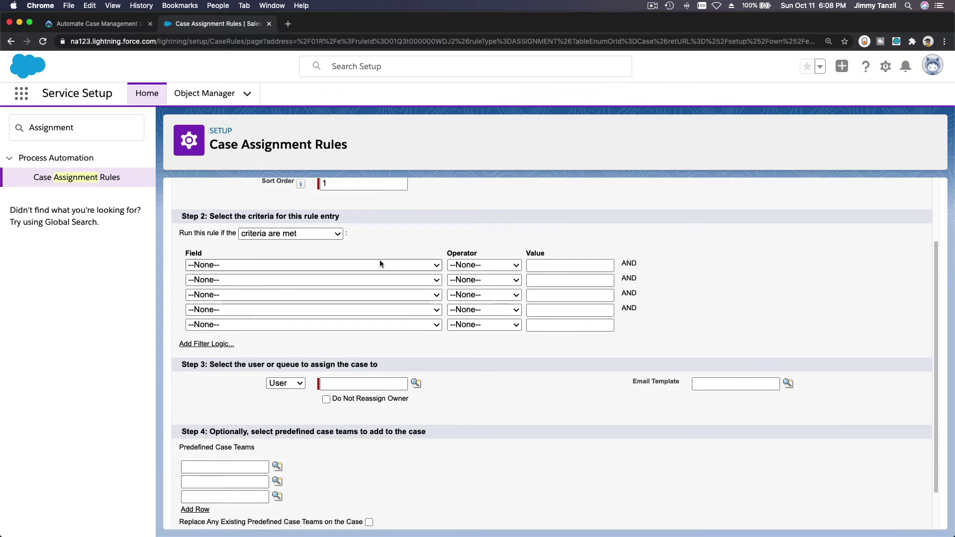
{"action": "left_click", "coordinate": [380, 265]}
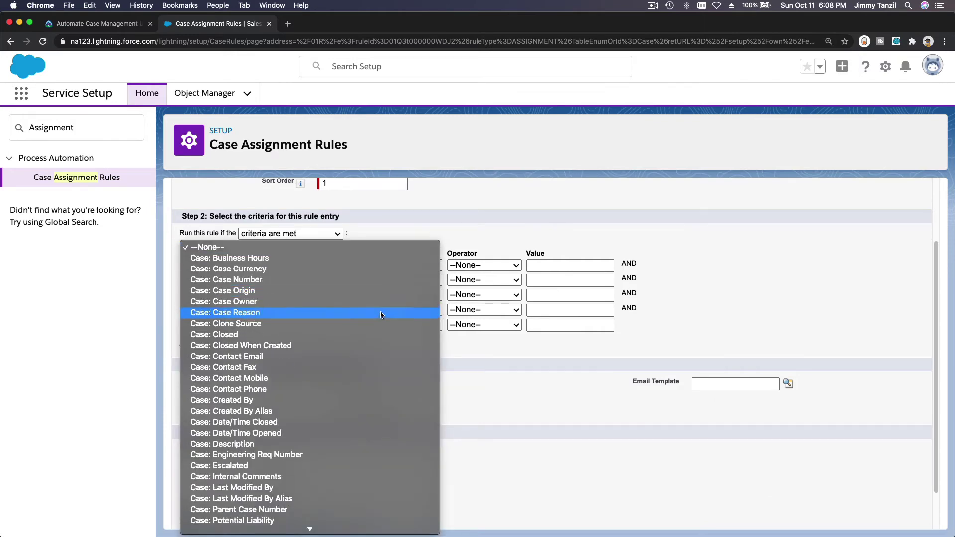
{"action": "left_click", "coordinate": [449, 394]}
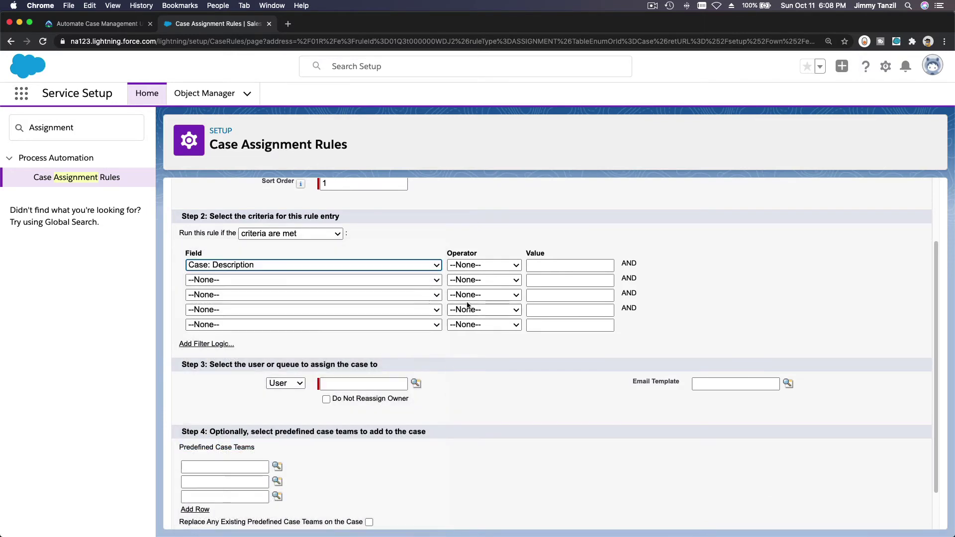
{"action": "left_click", "coordinate": [482, 264]}
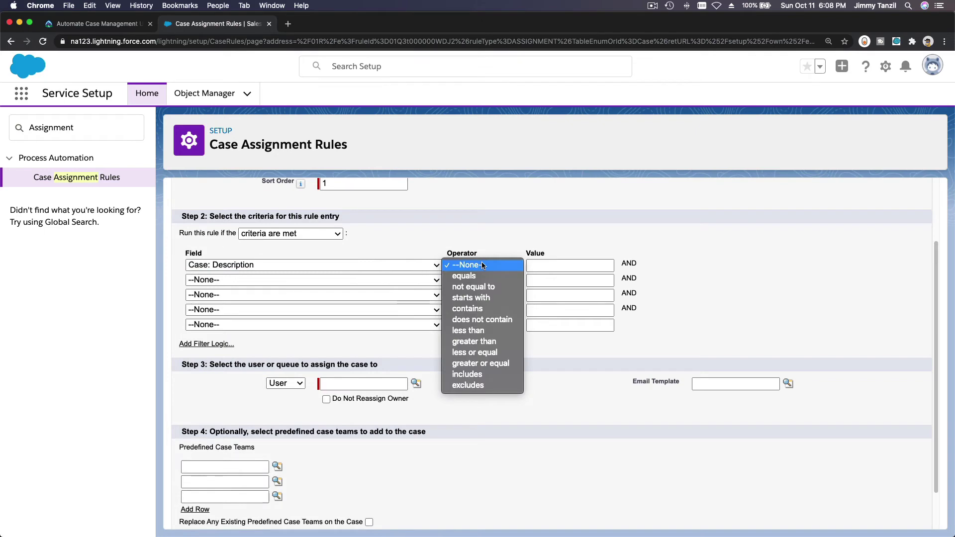
{"action": "left_click", "coordinate": [478, 308]}
{"action": "left_click", "coordinate": [559, 264]}
{"action": "type", "text": "Panel1"}
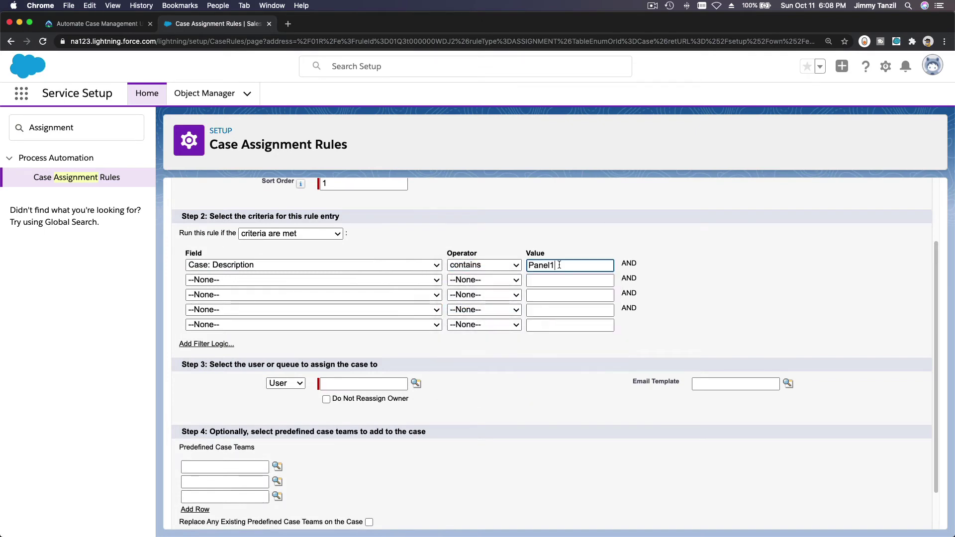
Step: Check the assignment rule criterion against the word "contains" in the Trailhead challenge text, and return to the rule entry
{"action": "left_click", "coordinate": [108, 26]}
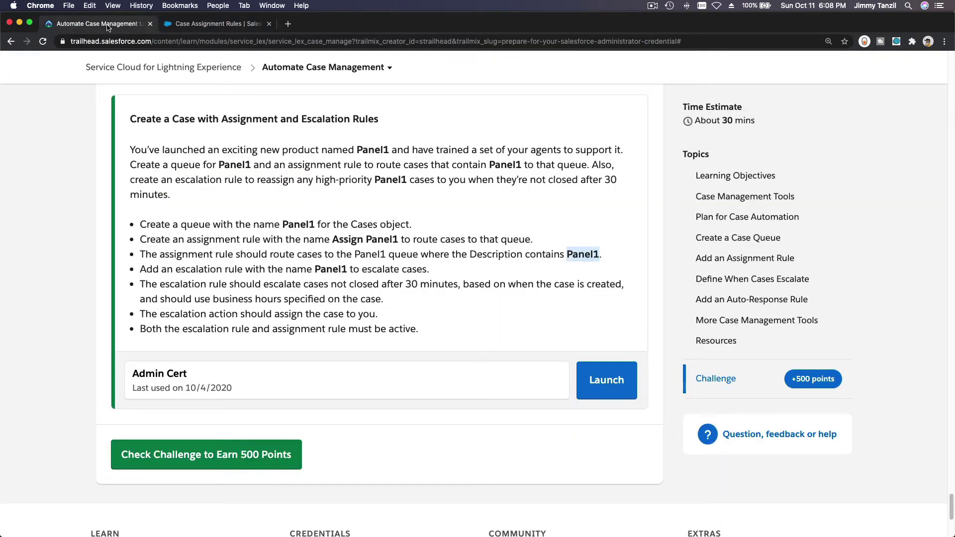
{"action": "double_click", "coordinate": [536, 256]}
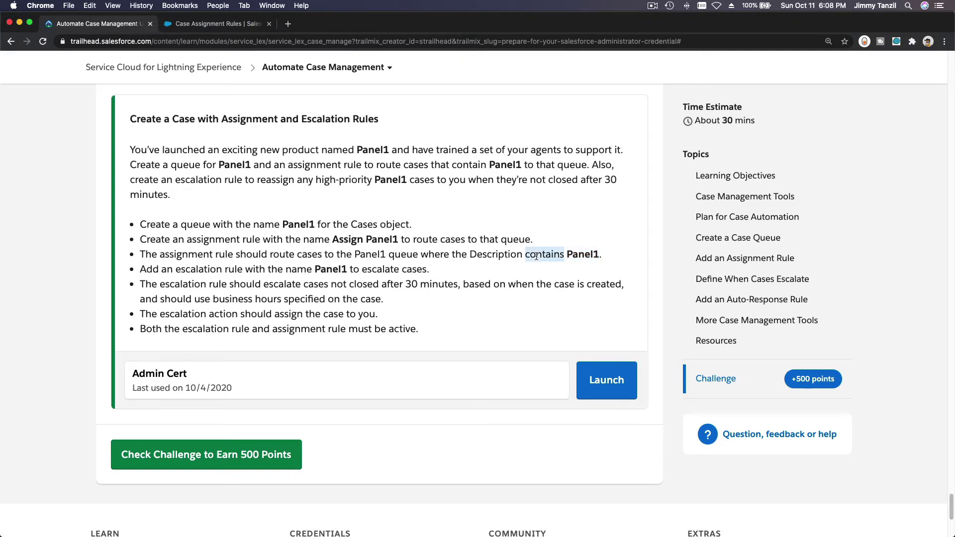
{"action": "left_click", "coordinate": [203, 29]}
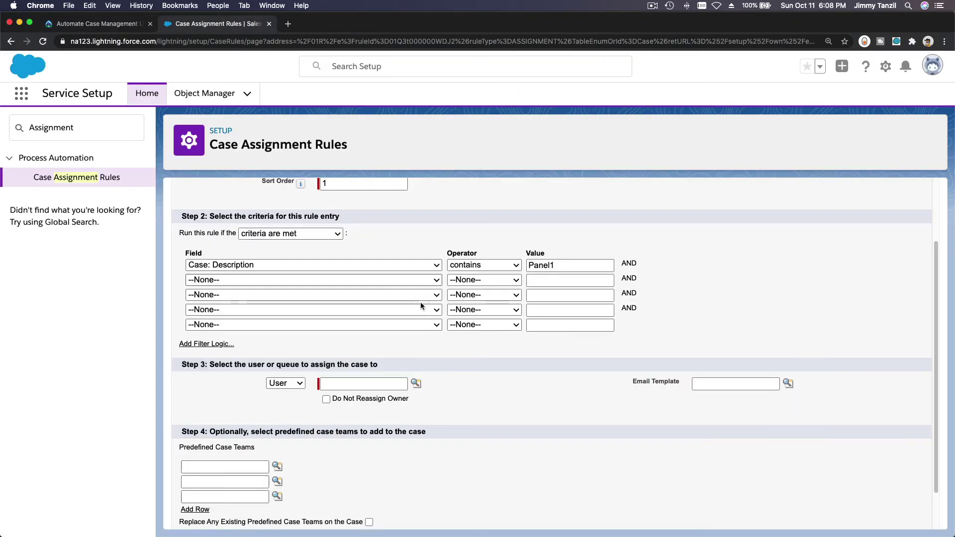
Step: Assign matching cases to the Panel1 queue without an email template, and save the rule entry
{"action": "left_click", "coordinate": [302, 383]}
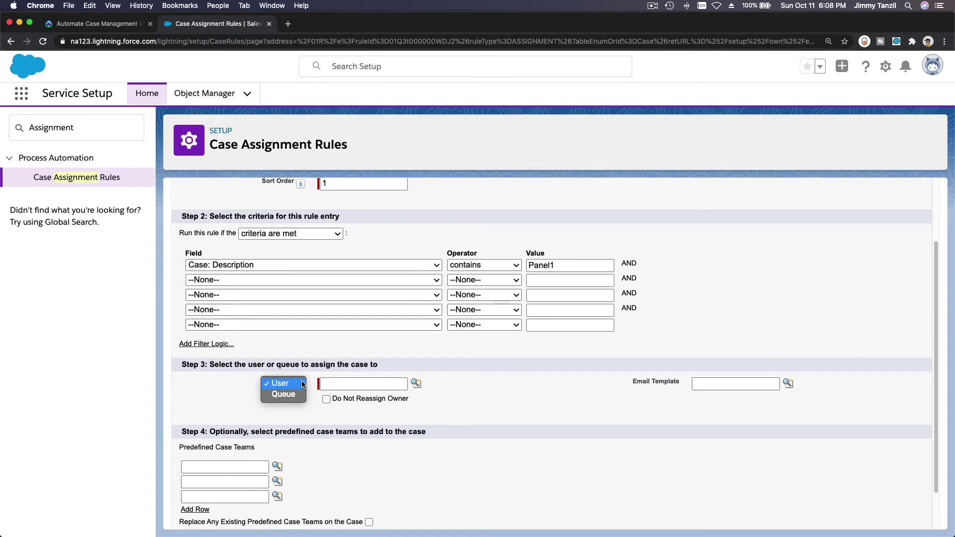
{"action": "left_click", "coordinate": [281, 394]}
{"action": "left_click", "coordinate": [416, 384]}
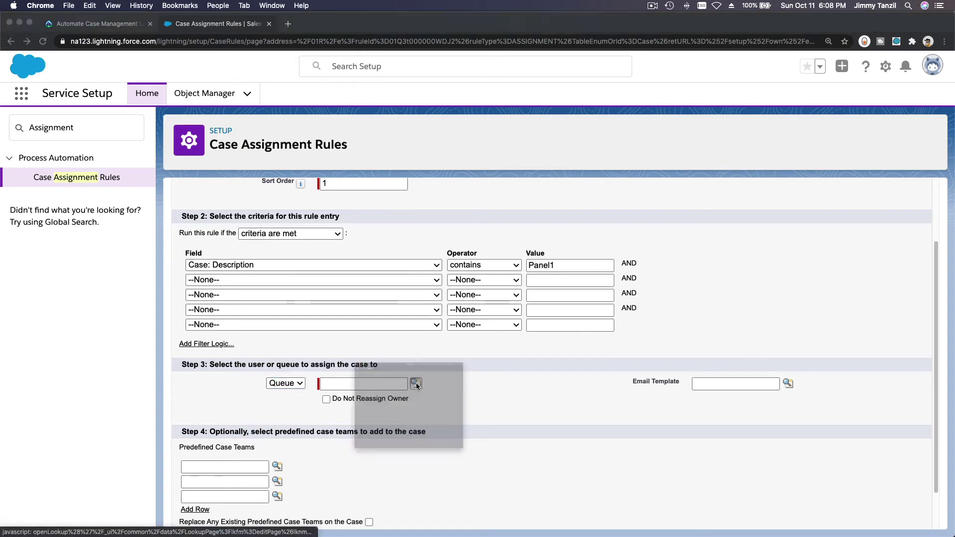
{"action": "left_click", "coordinate": [259, 397]}
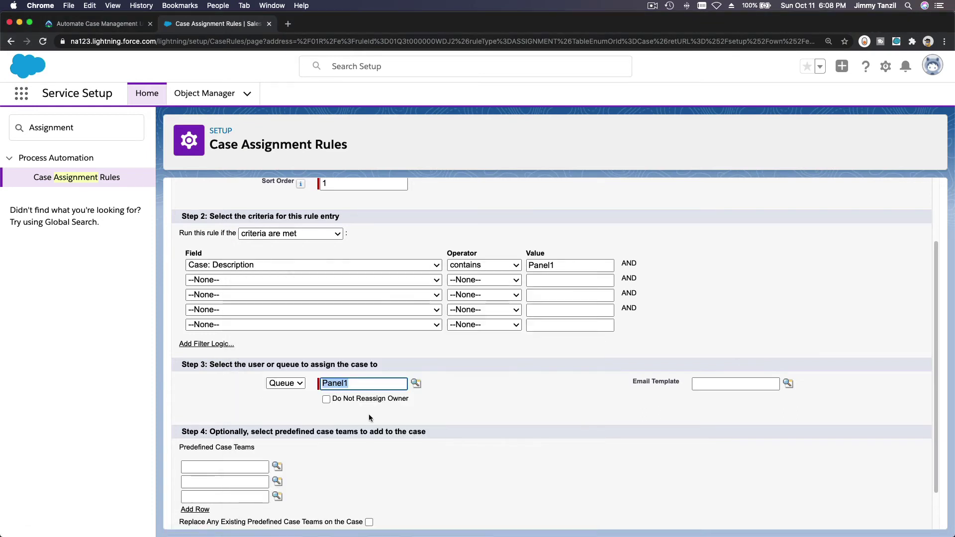
{"action": "scroll", "coordinate": [499, 392], "scroll_direction": "down", "scroll_amount": 2}
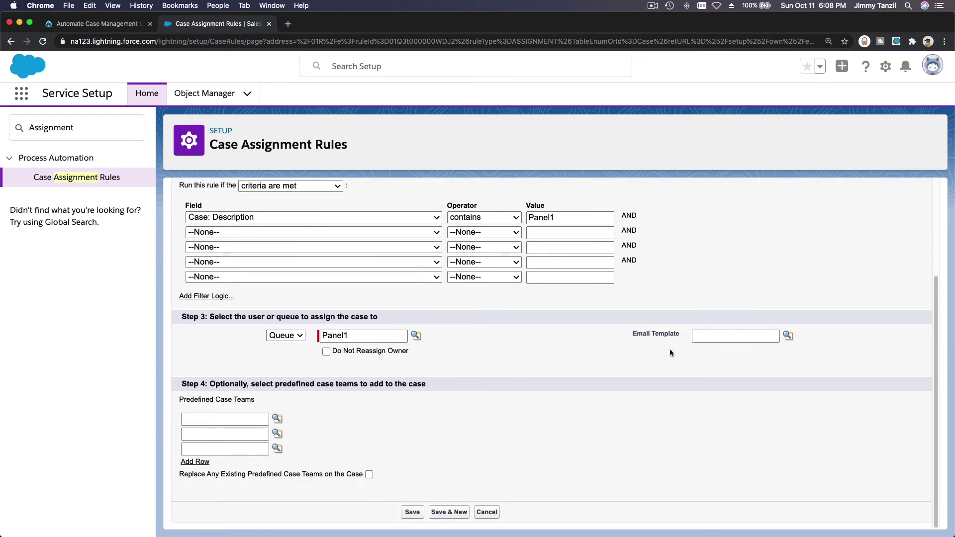
{"action": "left_click", "coordinate": [412, 512]}
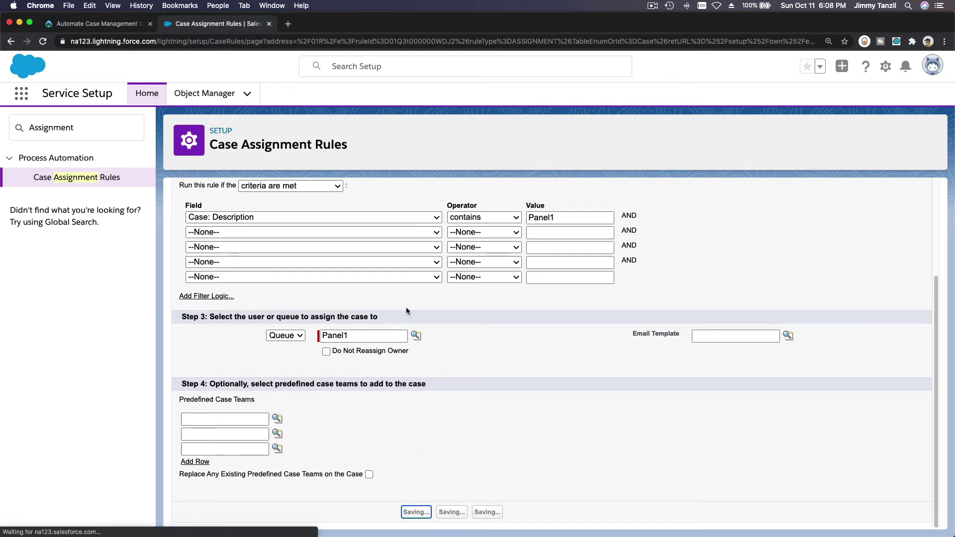
{"action": "left_click", "coordinate": [393, 425]}
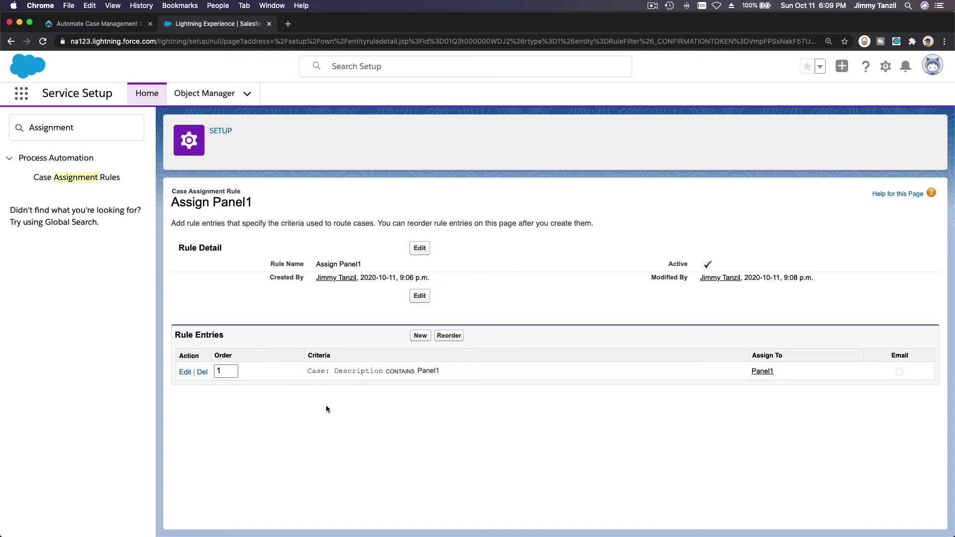
Step: Read the challenge's escalation rule requirements on timing and business hours, and return to Salesforce Setup
{"action": "left_click", "coordinate": [112, 31]}
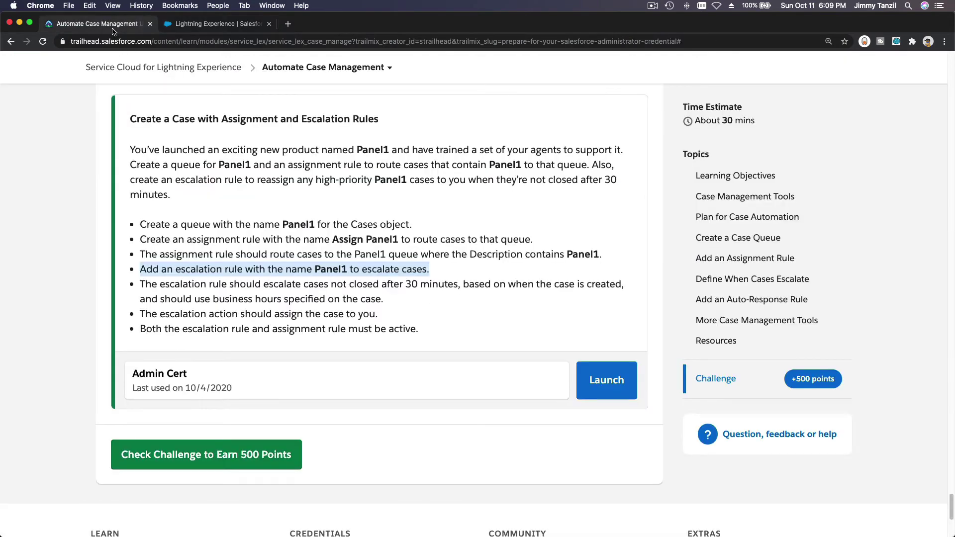
{"action": "triple_click", "coordinate": [227, 290]}
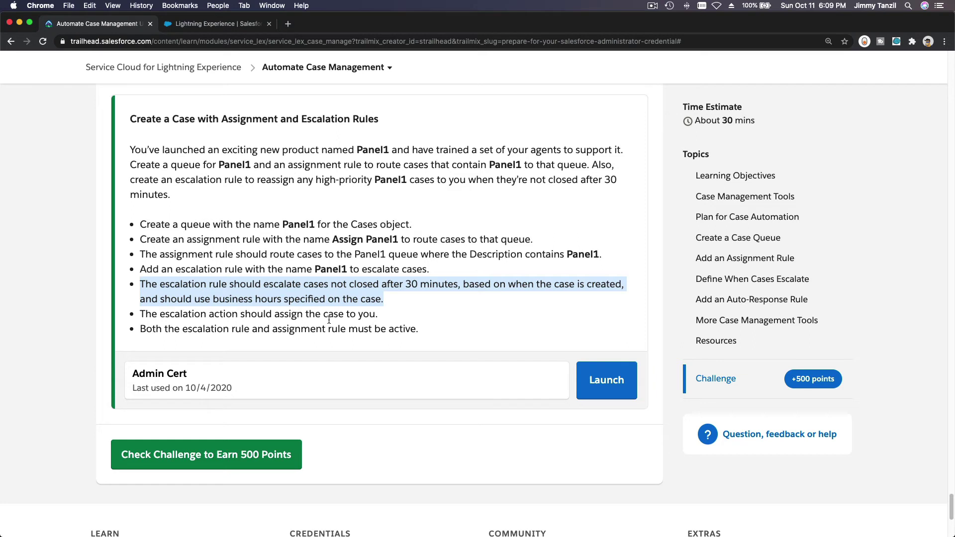
{"action": "left_click", "coordinate": [219, 25]}
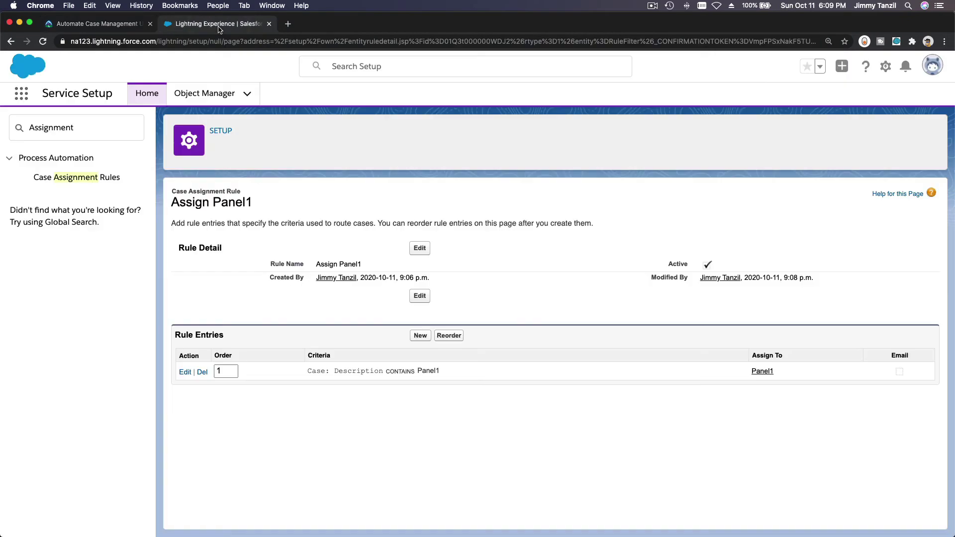
Step: Search the setup entries for Escalat and open Escalation Rules
{"action": "double_click", "coordinate": [76, 129]}
{"action": "type", "text": "Escalat"}
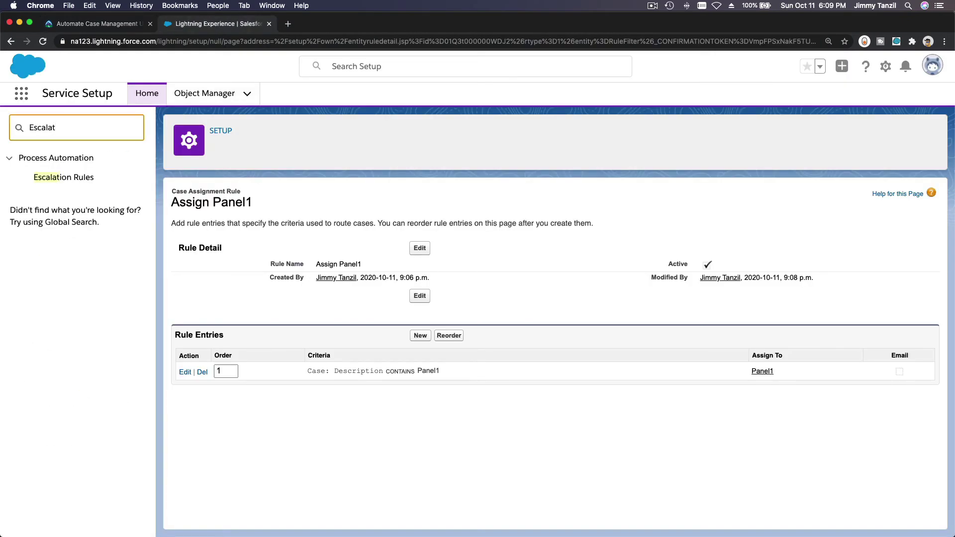
{"action": "left_click", "coordinate": [63, 178]}
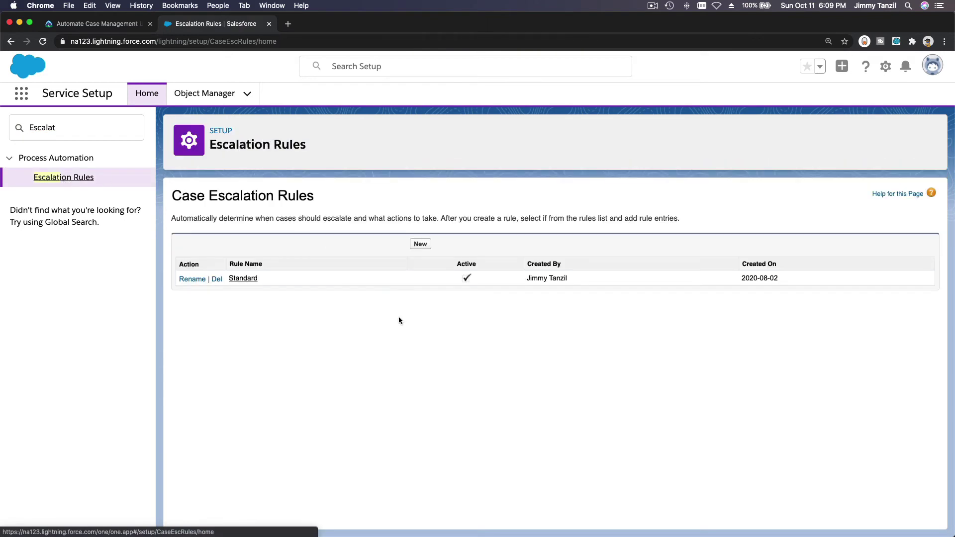
Step: Create and save a new active case escalation rule named Panel1, checking the required name in the challenge text
{"action": "left_click", "coordinate": [421, 244]}
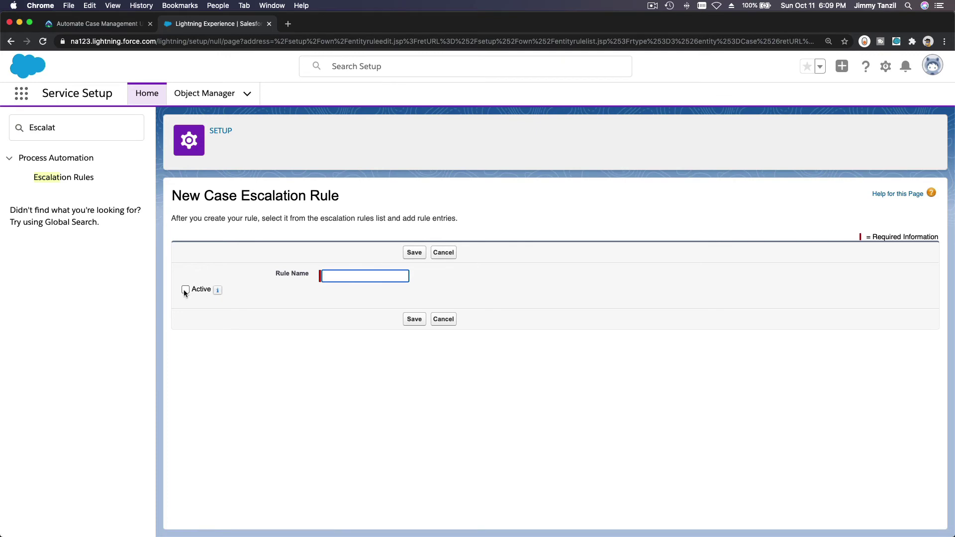
{"action": "left_click", "coordinate": [185, 289]}
{"action": "left_click", "coordinate": [99, 24]}
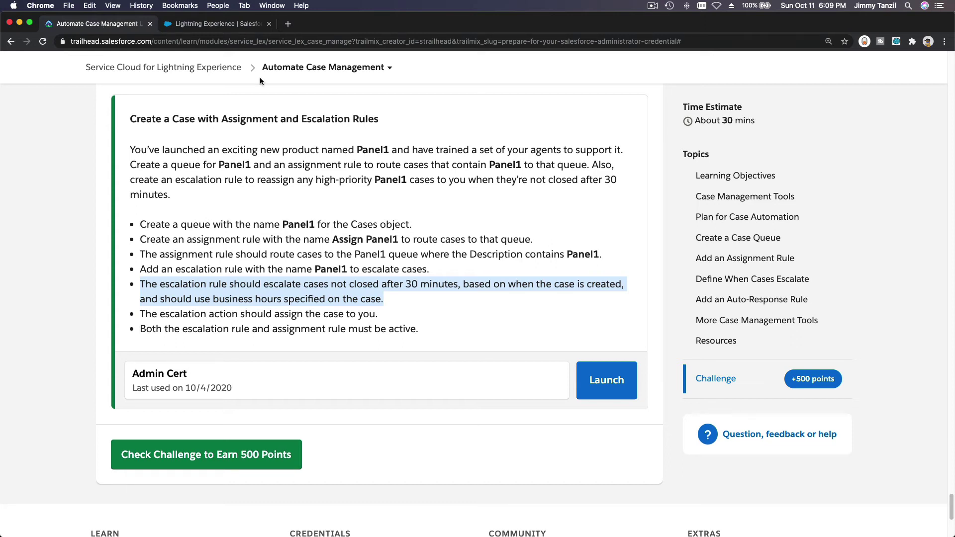
{"action": "left_click", "coordinate": [235, 27]}
{"action": "left_click", "coordinate": [338, 280]}
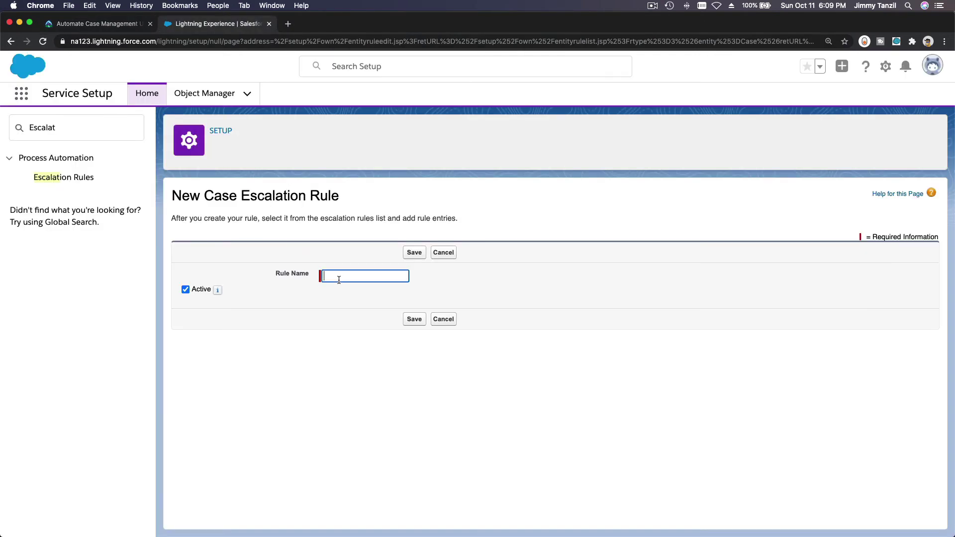
{"action": "type", "text": "Panel1"}
{"action": "left_click", "coordinate": [414, 252]}
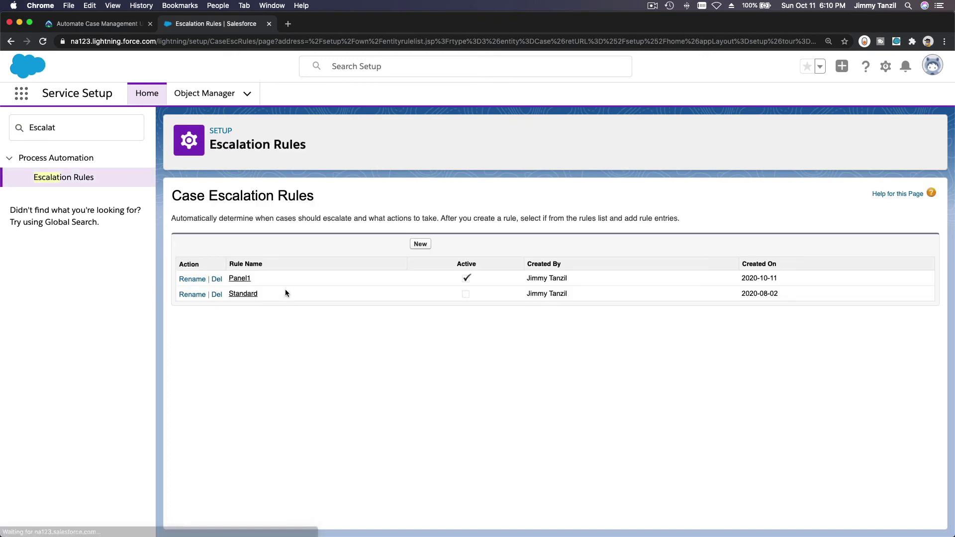
Step: Open the Panel1 escalation rule and start a new rule entry with sort order 1
{"action": "left_click", "coordinate": [240, 279]}
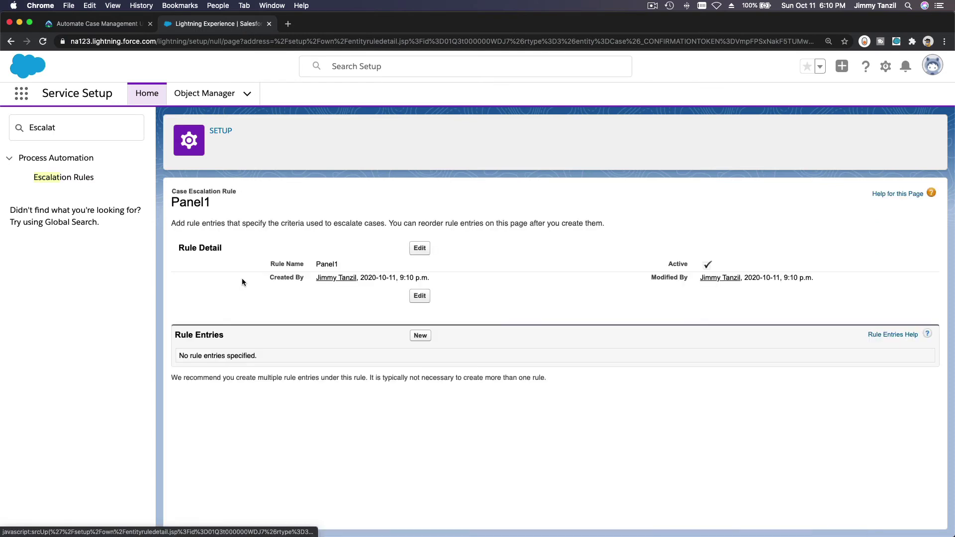
{"action": "left_click", "coordinate": [421, 337]}
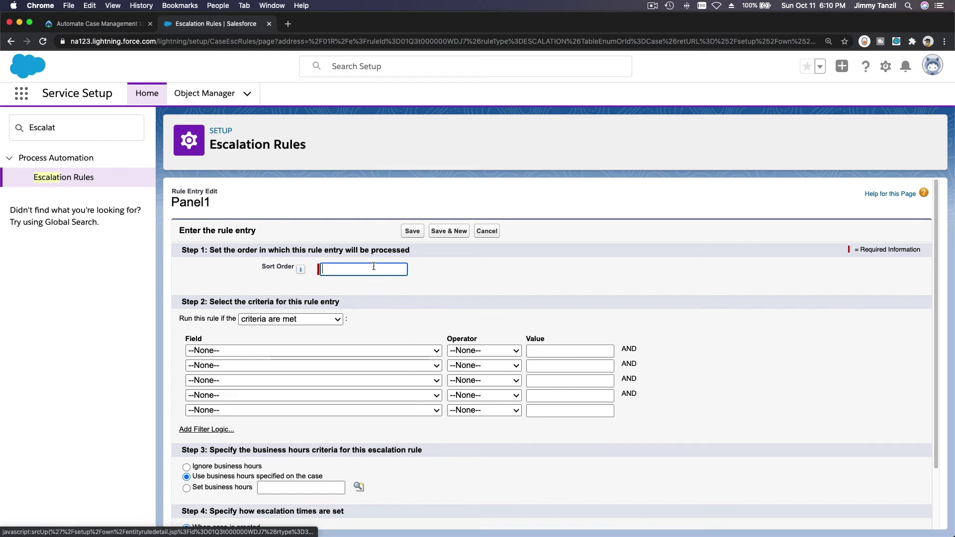
{"action": "type", "text": "1"}
Step: Set the rule entry's first criterion to Case: Description contains Panel1
{"action": "scroll", "coordinate": [398, 268], "scroll_direction": "down", "scroll_amount": 3}
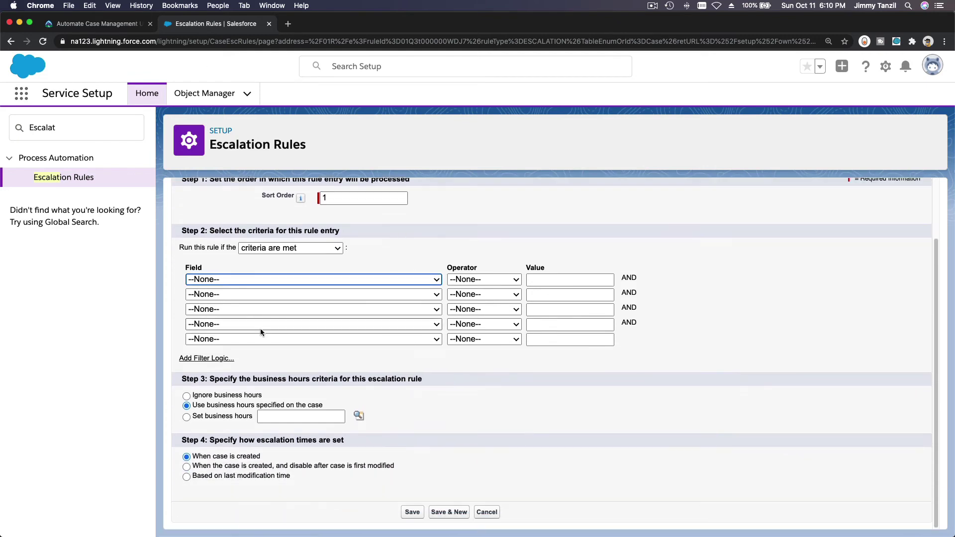
{"action": "left_click", "coordinate": [310, 280]}
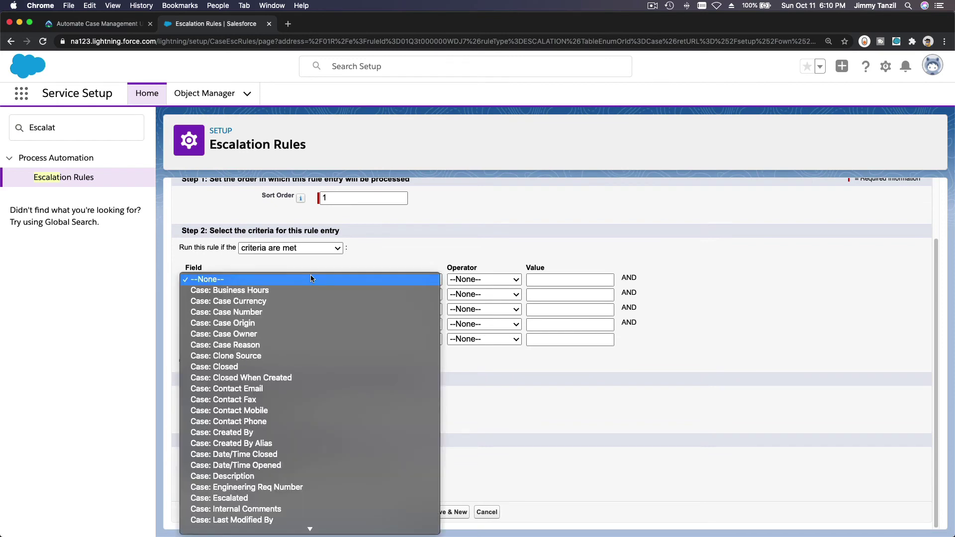
{"action": "scroll", "coordinate": [318, 366], "scroll_direction": "down", "scroll_amount": 2}
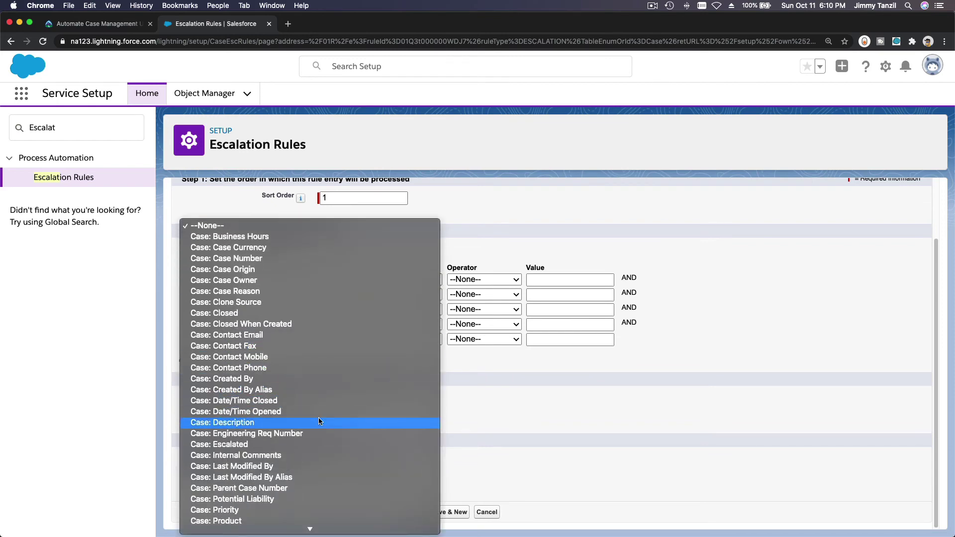
{"action": "left_click", "coordinate": [319, 421]}
{"action": "left_click", "coordinate": [485, 280]}
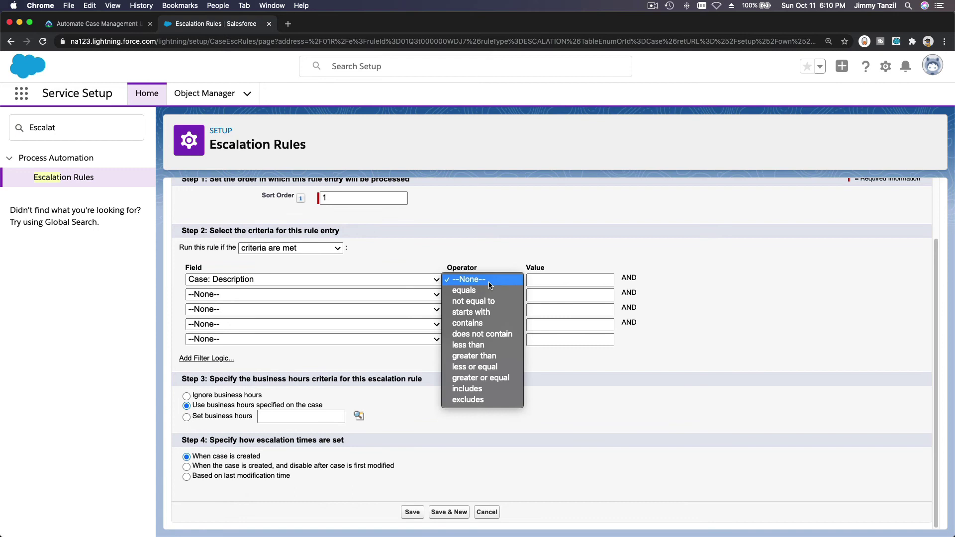
{"action": "left_click", "coordinate": [482, 324]}
{"action": "left_click", "coordinate": [565, 281]}
{"action": "type", "text": "Panel1"}
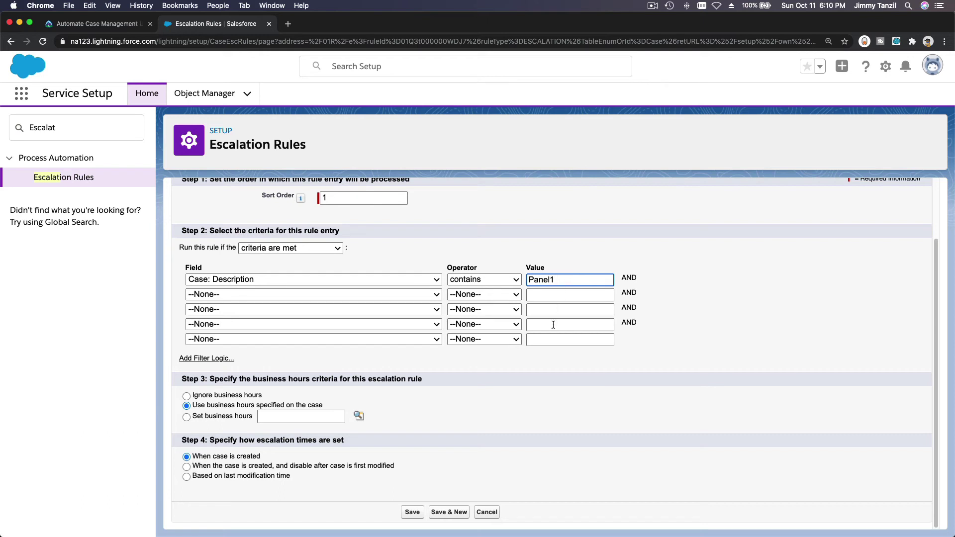
{"action": "left_click", "coordinate": [556, 383]}
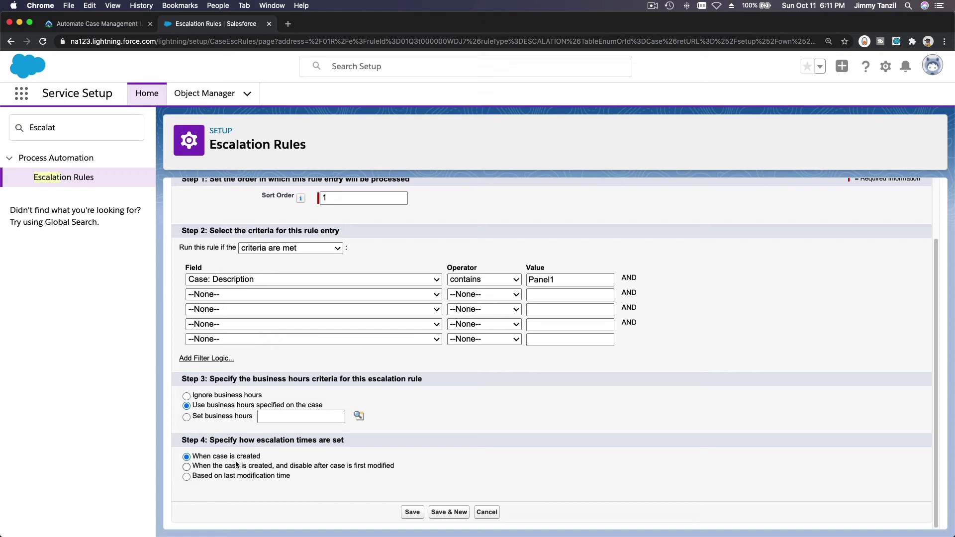
Step: Check the challenge's escalation requirements, then save the rule entry using business hours specified on the case and timing from when the case is created
{"action": "left_click", "coordinate": [114, 26]}
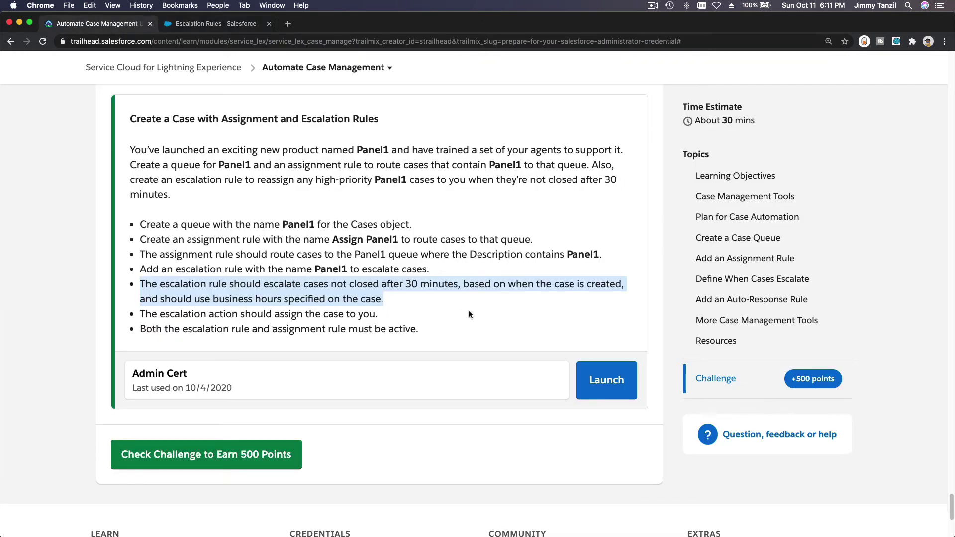
{"action": "left_click", "coordinate": [511, 287]}
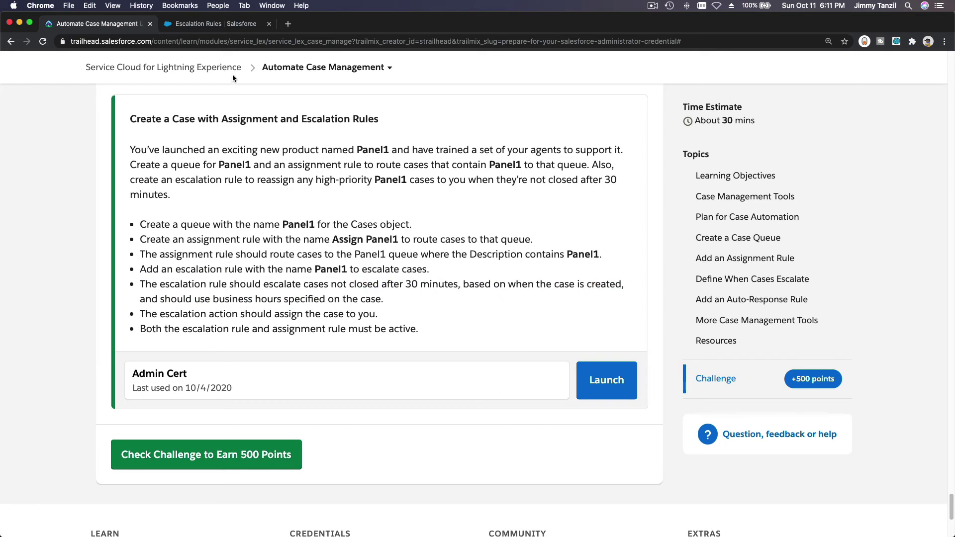
{"action": "left_click", "coordinate": [189, 25]}
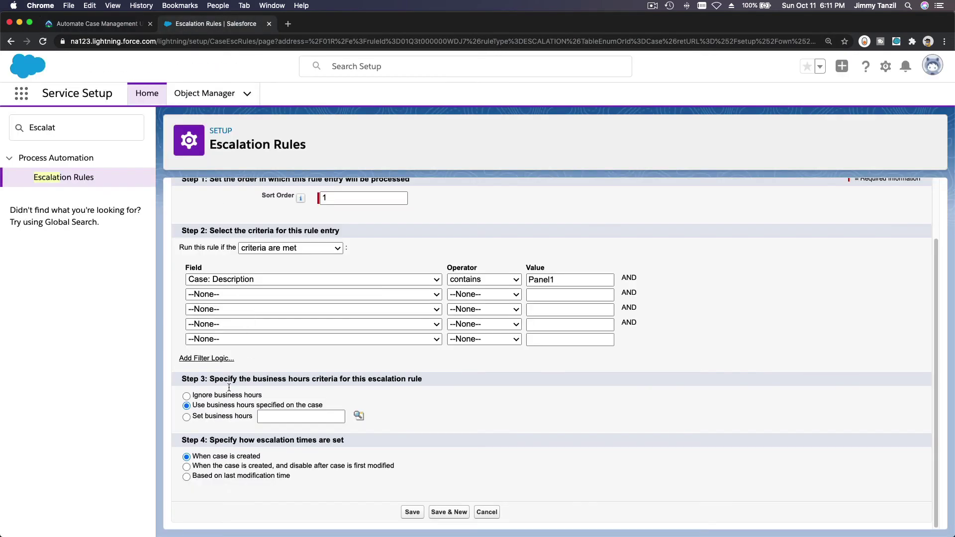
{"action": "left_click", "coordinate": [411, 512]}
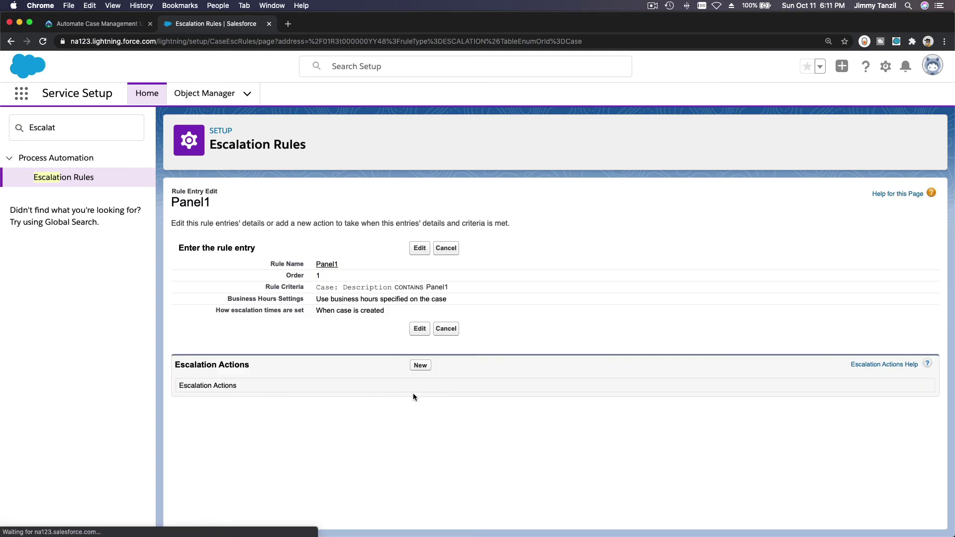
Step: Add an escalation action to the rule entry with Age Over set to 1 hour and 30 minutes
{"action": "left_click", "coordinate": [421, 366]}
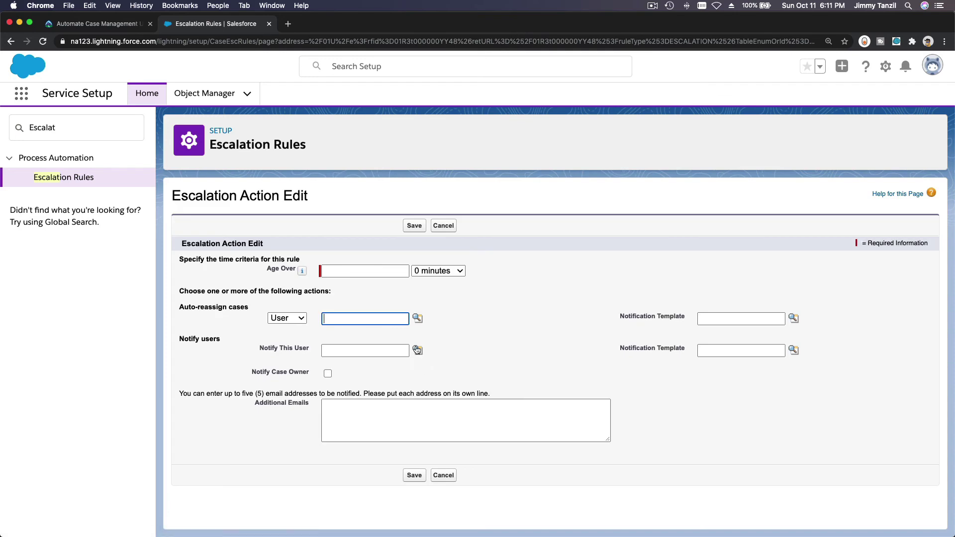
{"action": "left_click", "coordinate": [427, 270]}
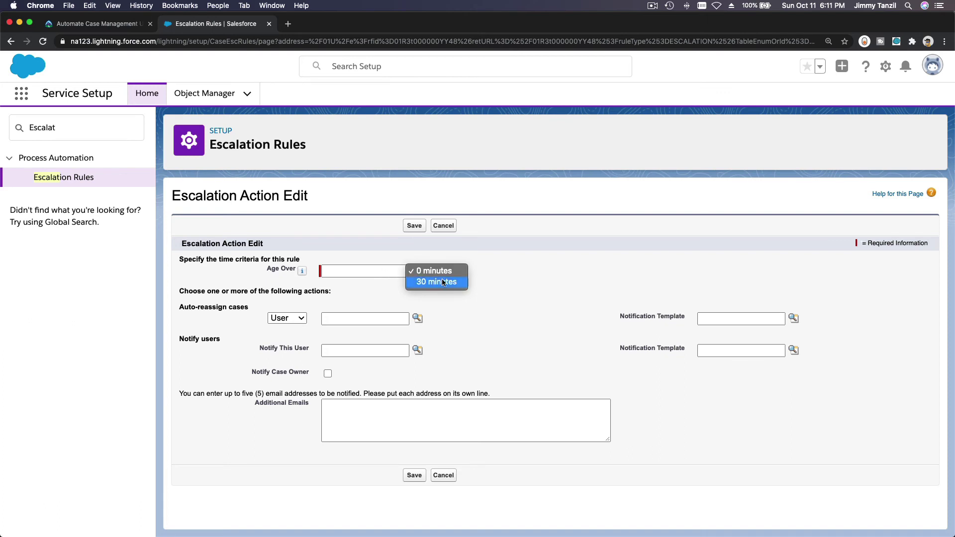
{"action": "left_click", "coordinate": [443, 282]}
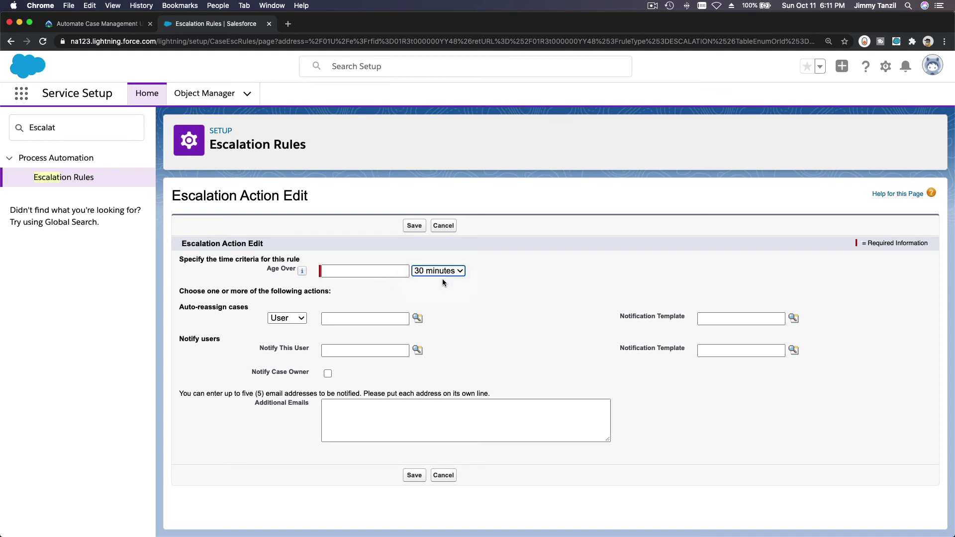
{"action": "left_click", "coordinate": [367, 272]}
{"action": "type", "text": "1"}
{"action": "left_click", "coordinate": [439, 272]}
Step: Set the escalation action to auto-reassign cases to your own user and to notify that same user
{"action": "left_click", "coordinate": [417, 317]}
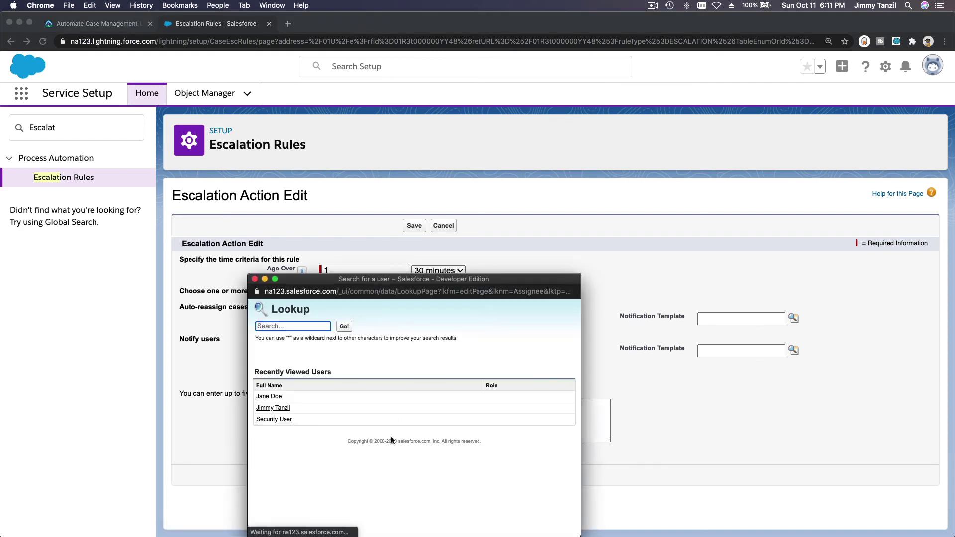
{"action": "left_click", "coordinate": [273, 408]}
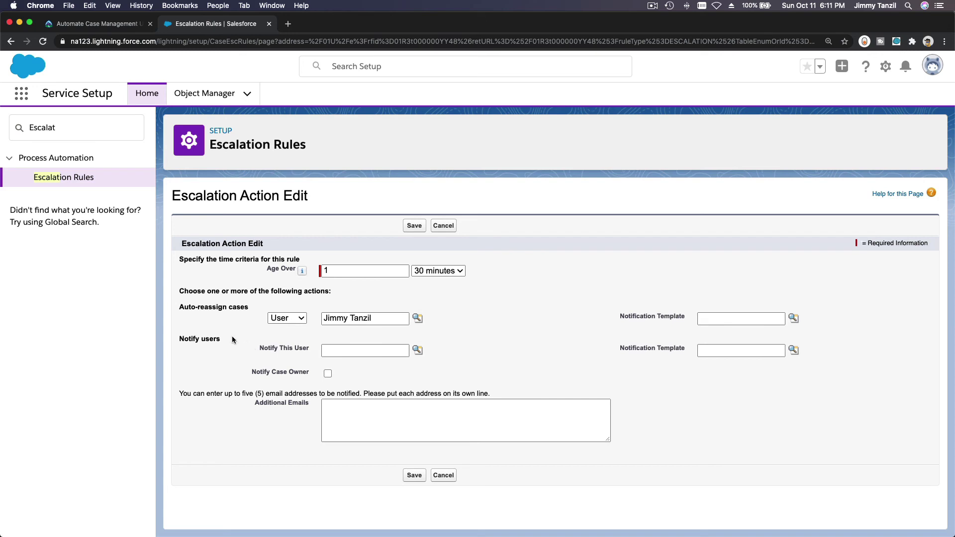
{"action": "left_click", "coordinate": [416, 350]}
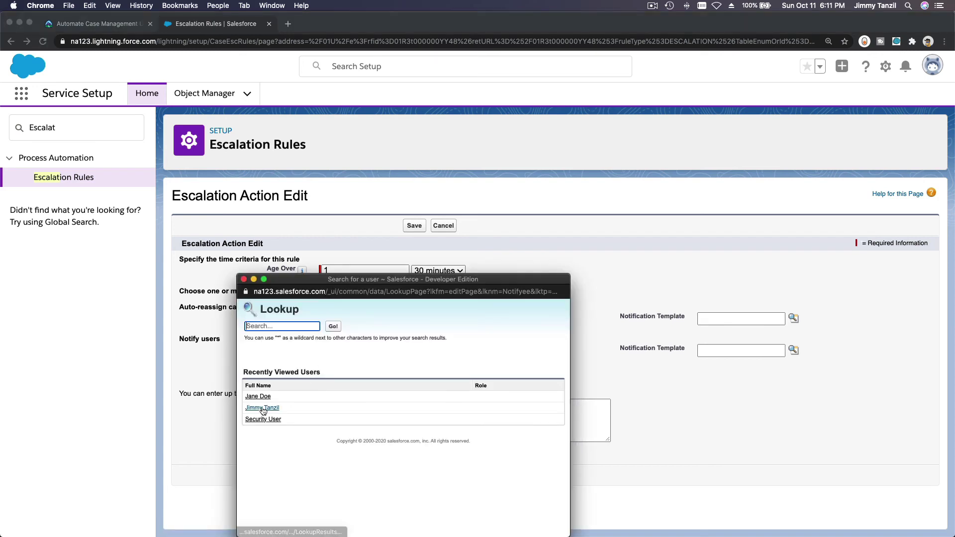
{"action": "left_click", "coordinate": [262, 405]}
{"action": "left_click", "coordinate": [467, 361]}
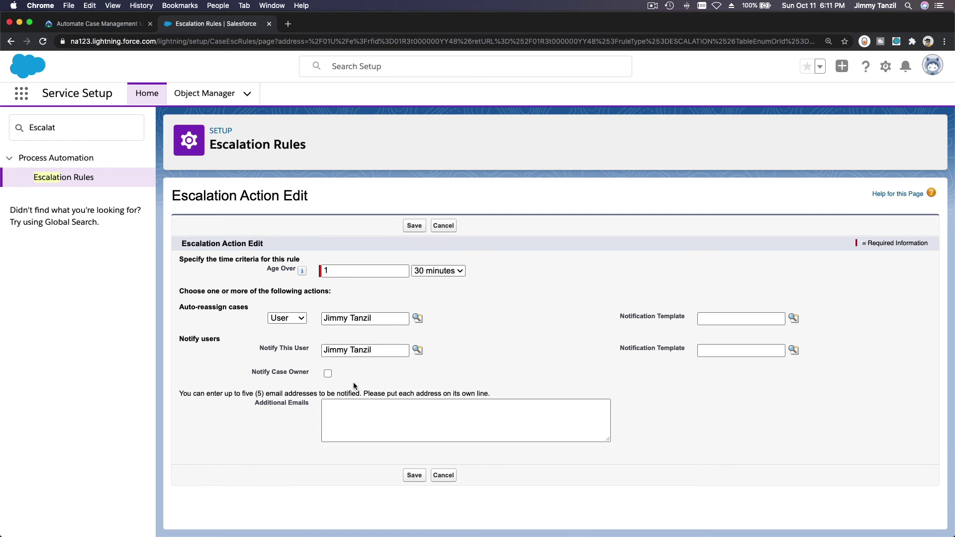
Step: Enable Notify Case Owner and try to save the escalation action without a notification template
{"action": "left_click", "coordinate": [328, 373]}
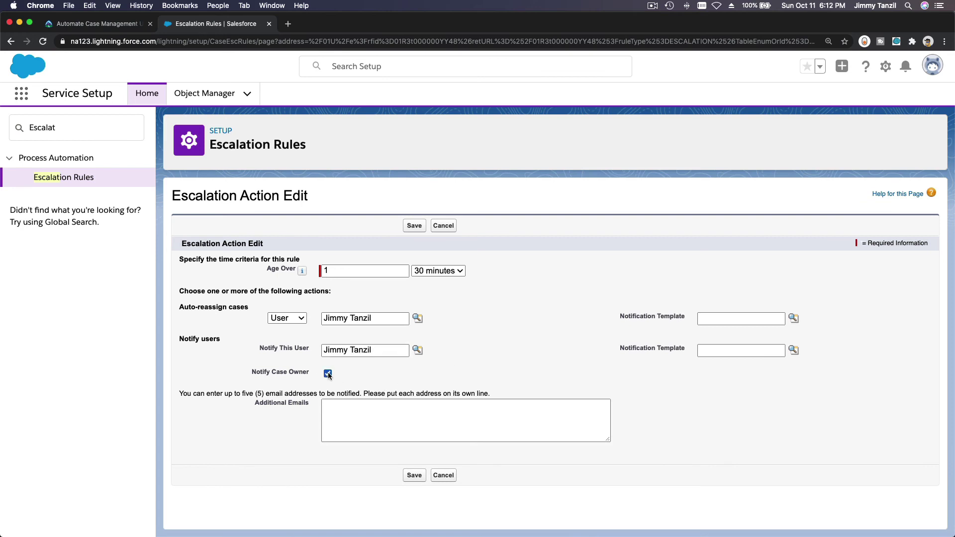
{"action": "left_click", "coordinate": [365, 409]}
{"action": "left_click", "coordinate": [489, 356]}
{"action": "left_click", "coordinate": [410, 417]}
{"action": "left_click", "coordinate": [414, 475]}
{"action": "left_click", "coordinate": [426, 324]}
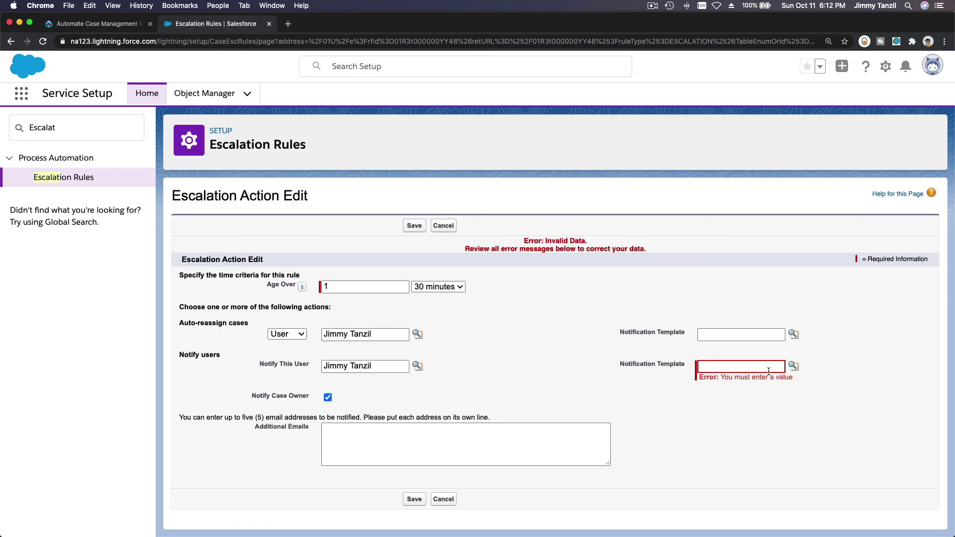
Step: Choose Support: Case Assignment Notification as the template for notifying users, and save the escalation action
{"action": "left_click", "coordinate": [792, 367]}
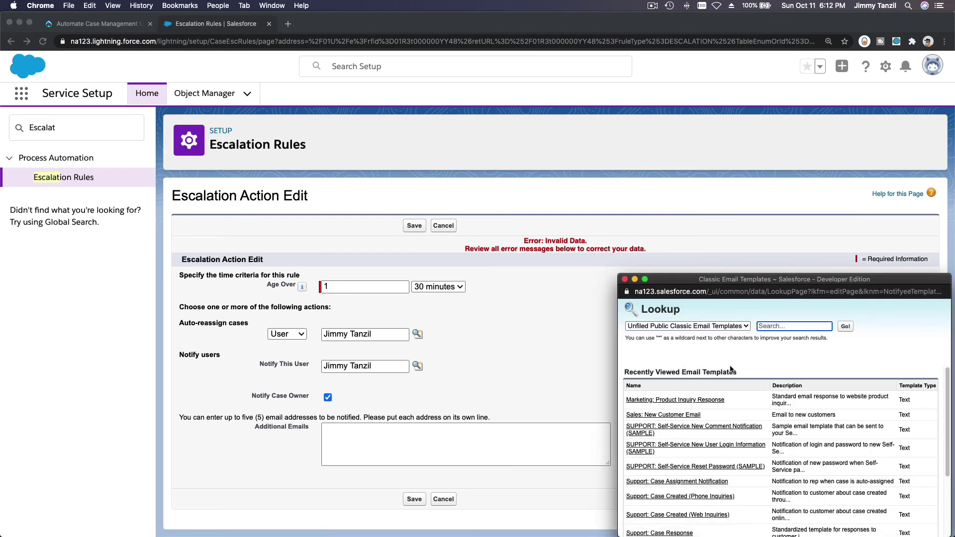
{"action": "scroll", "coordinate": [730, 370], "scroll_direction": "down", "scroll_amount": 2}
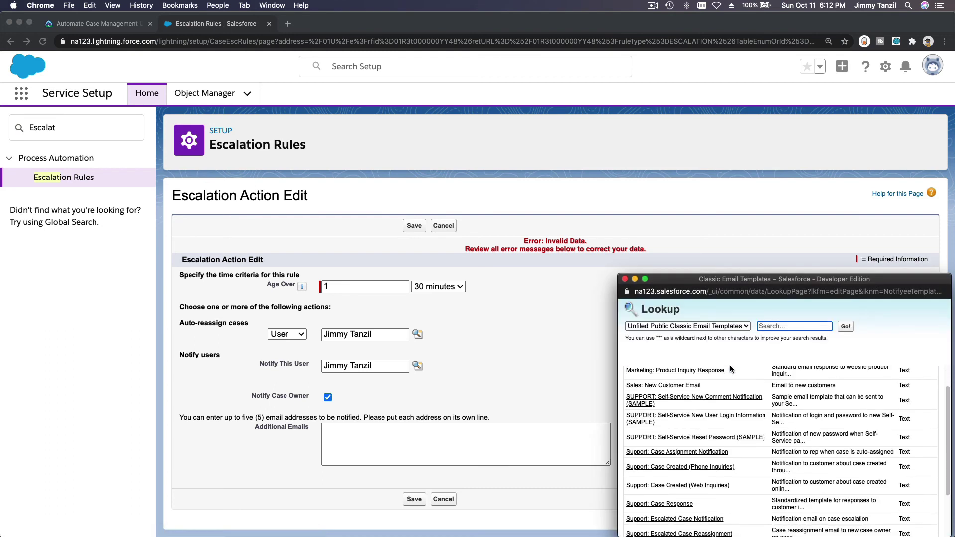
{"action": "scroll", "coordinate": [731, 369], "scroll_direction": "up", "scroll_amount": 3}
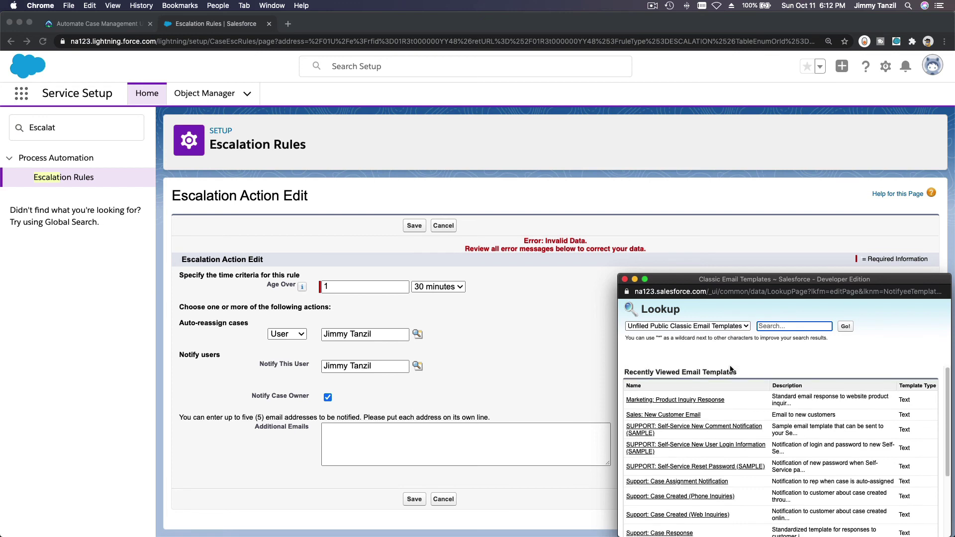
{"action": "left_click", "coordinate": [726, 482]}
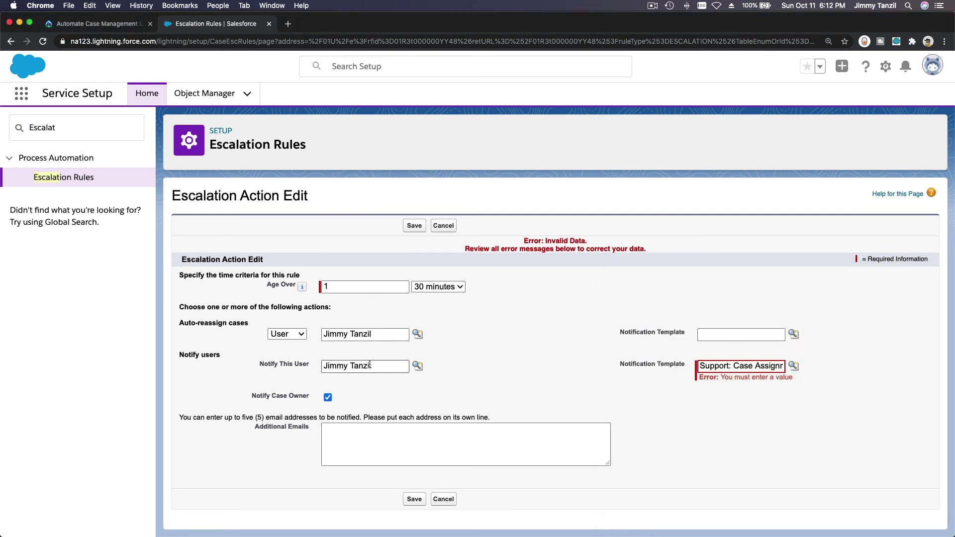
{"action": "left_click", "coordinate": [506, 448]}
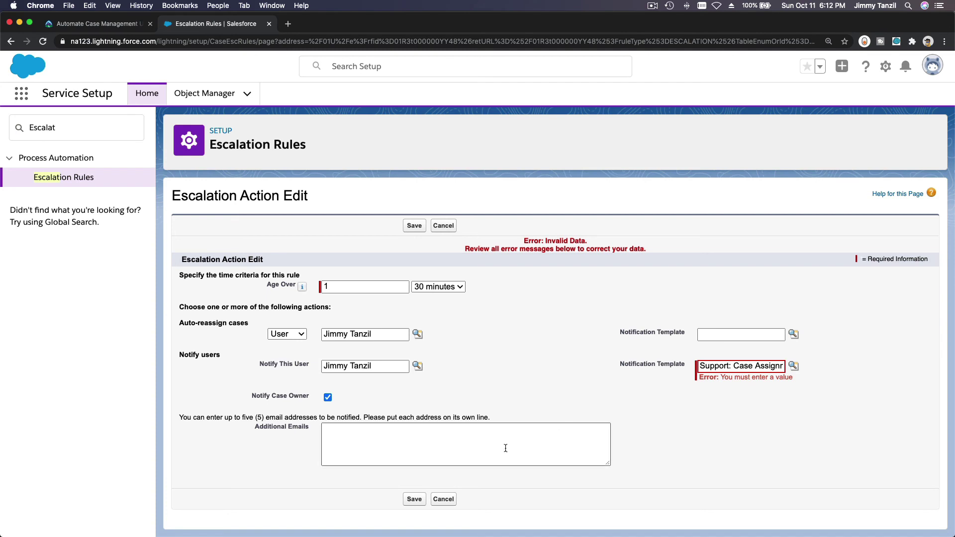
{"action": "left_click", "coordinate": [411, 500]}
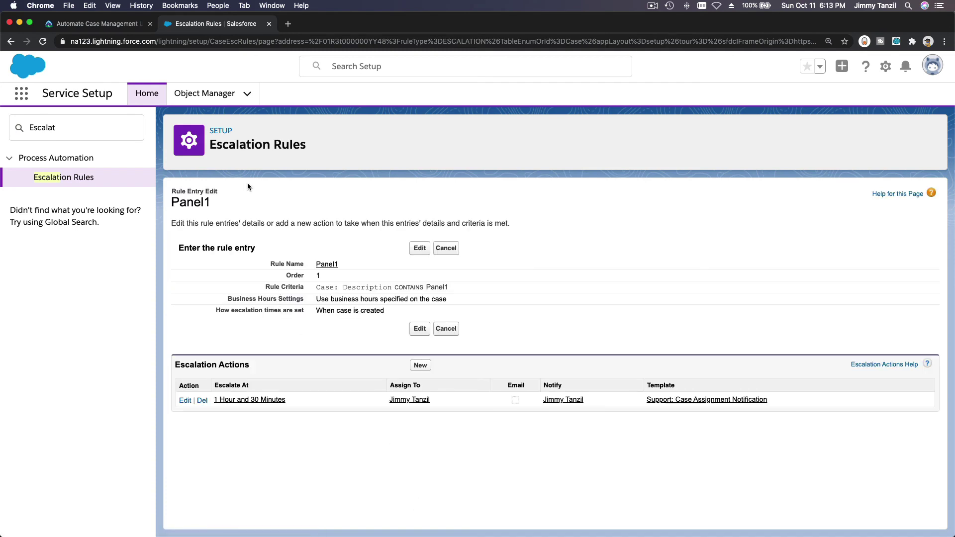
Step: Review the Trailhead challenge requirements for the queue and both rules, and submit the challenge for checking
{"action": "left_click", "coordinate": [99, 24]}
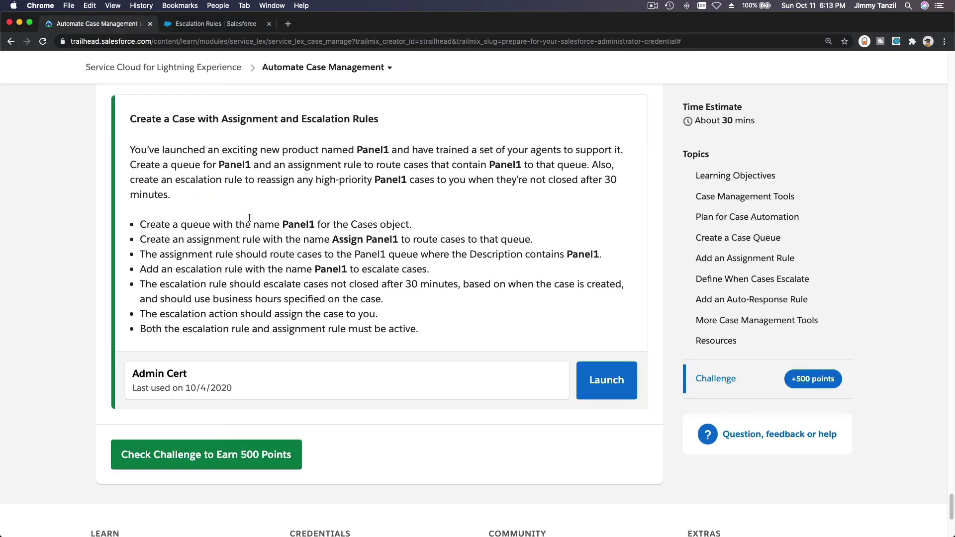
{"action": "triple_click", "coordinate": [229, 225]}
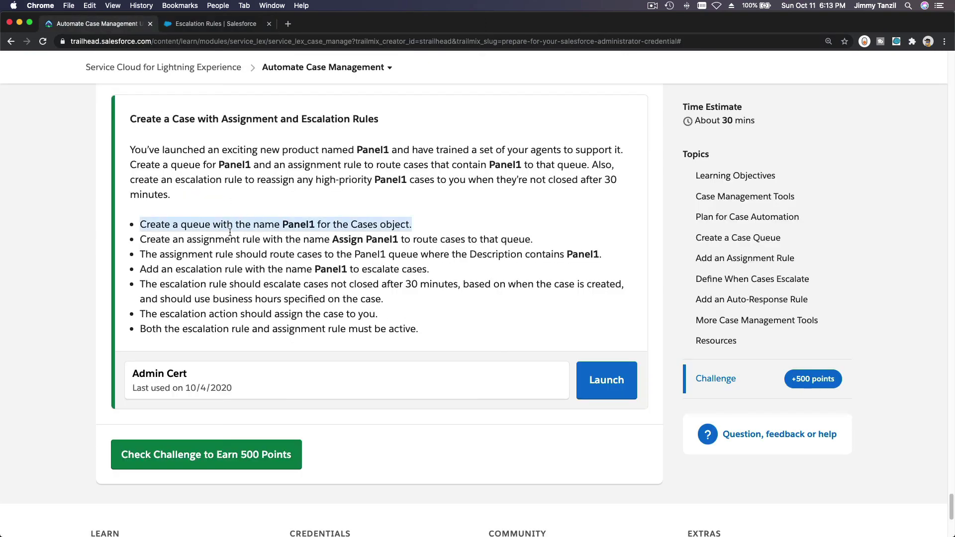
{"action": "triple_click", "coordinate": [230, 233]}
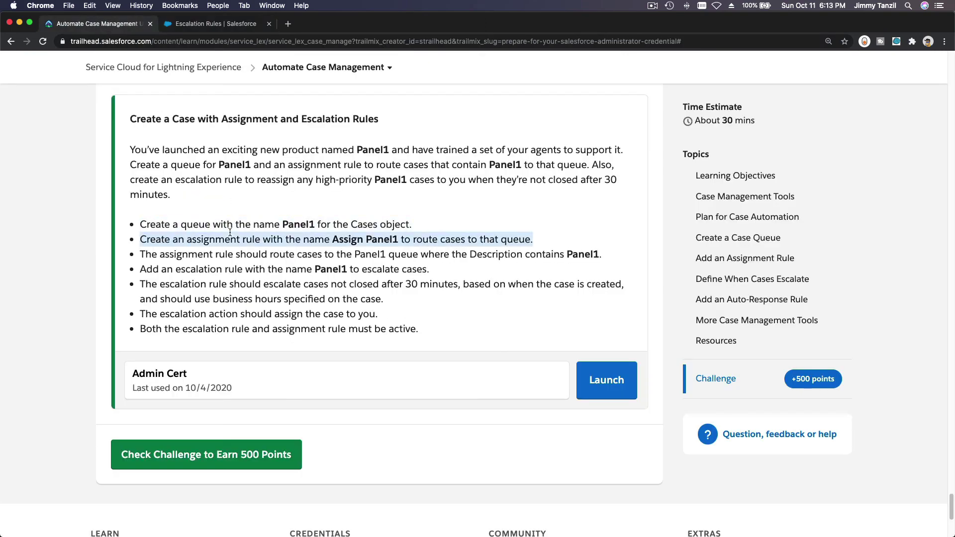
{"action": "triple_click", "coordinate": [230, 271]}
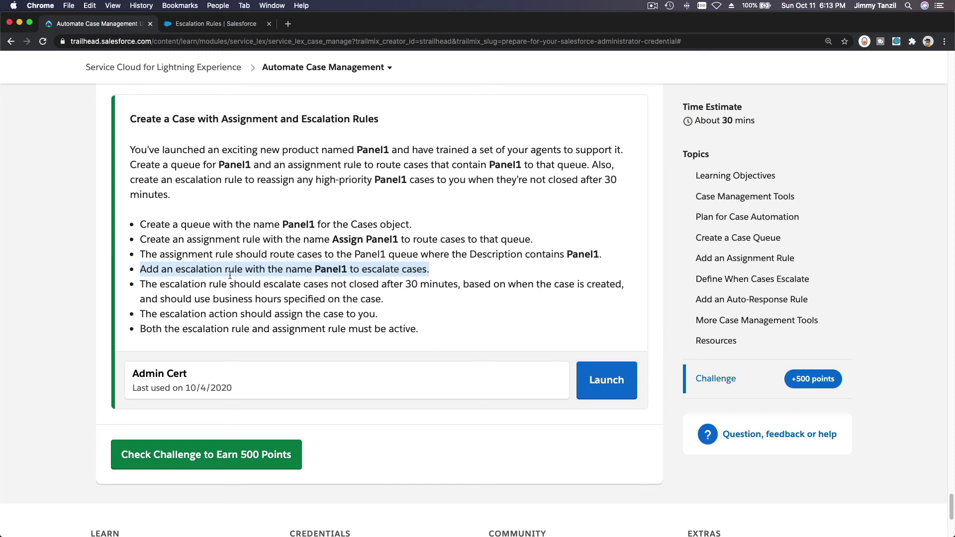
{"action": "triple_click", "coordinate": [217, 315]}
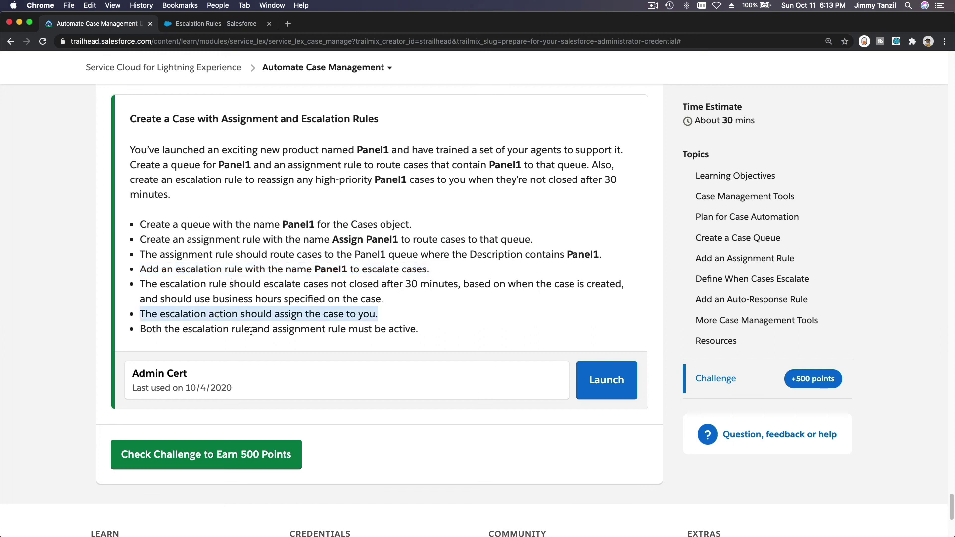
{"action": "left_click", "coordinate": [434, 332]}
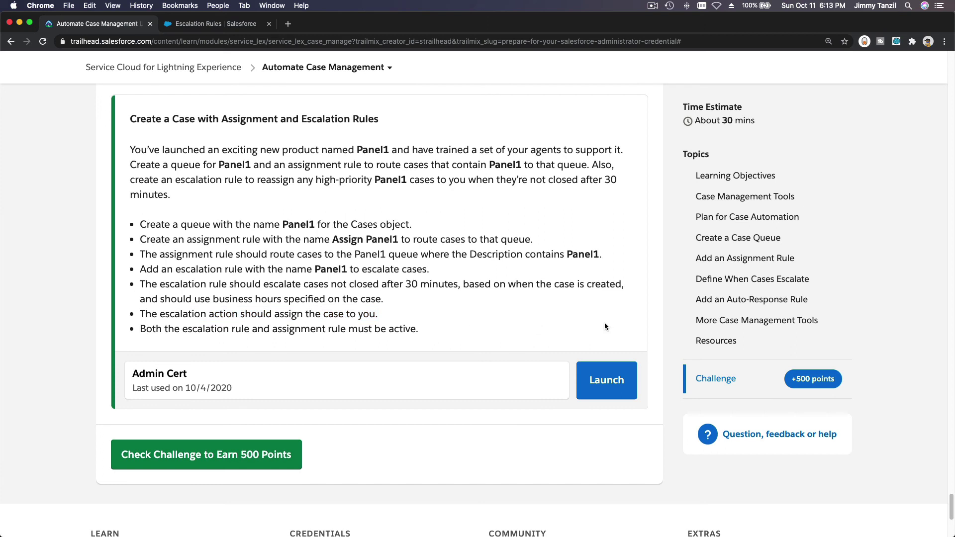
{"action": "left_click", "coordinate": [220, 456]}
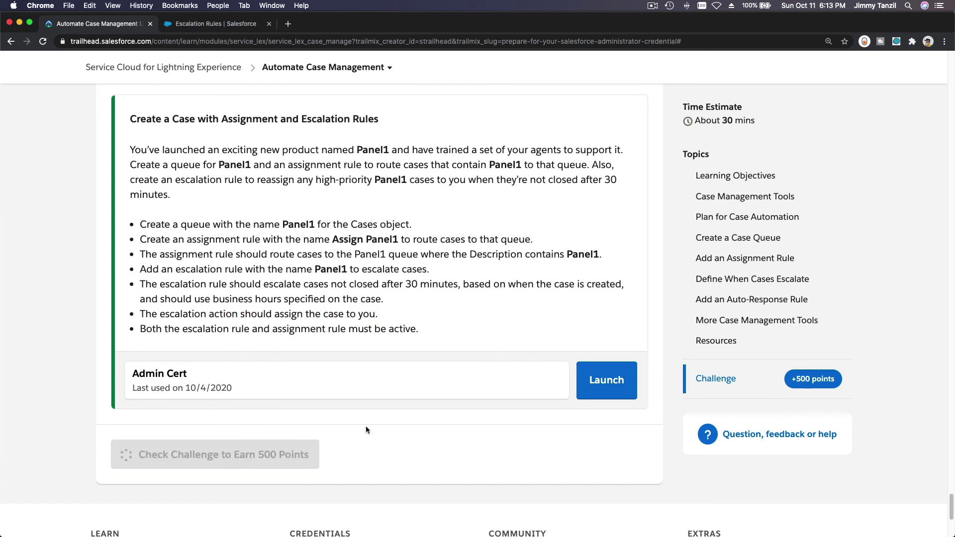